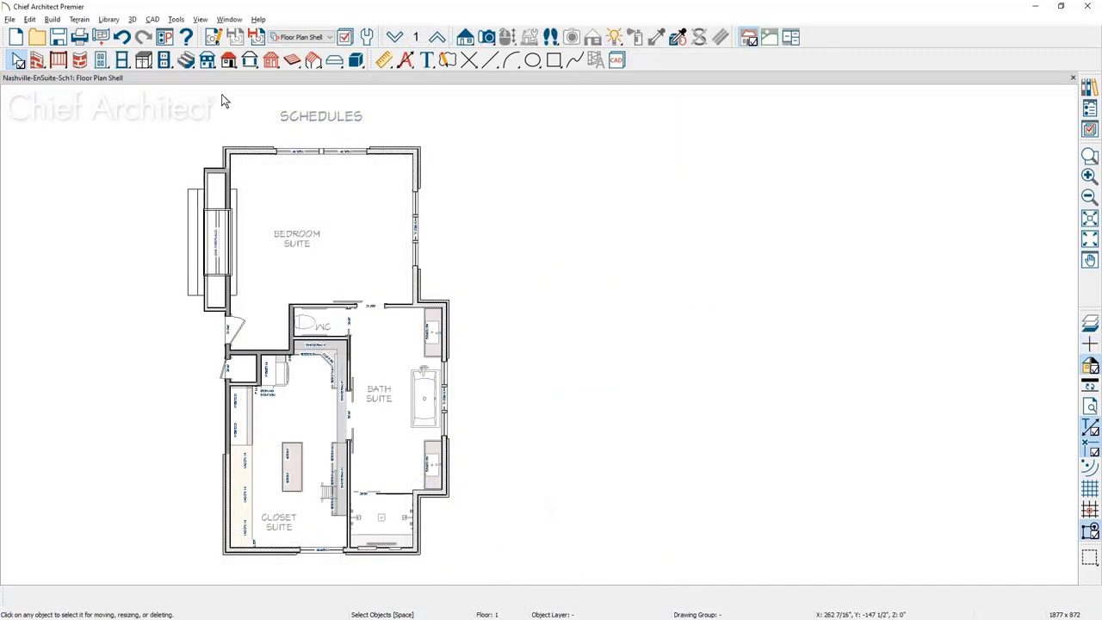
click(177, 19)
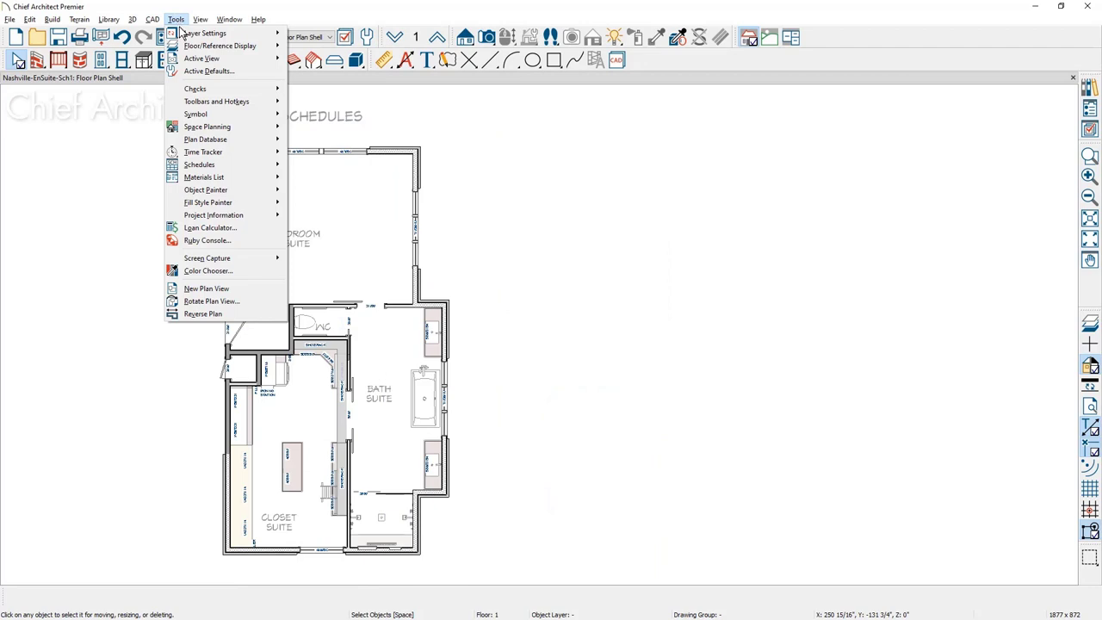
mouse_move(218, 167)
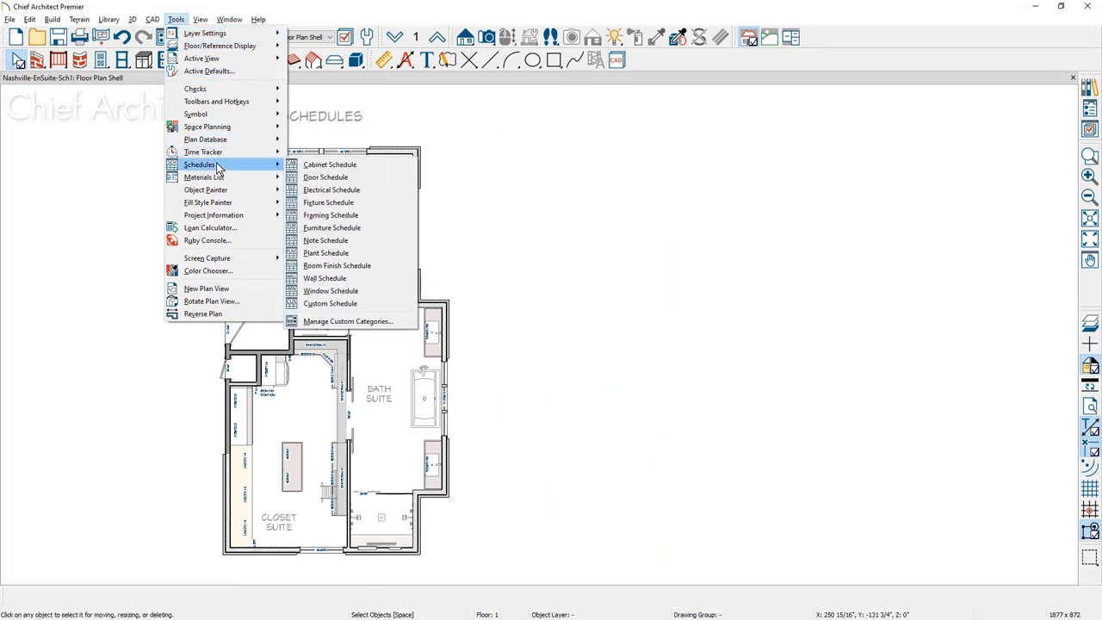
key(Escape)
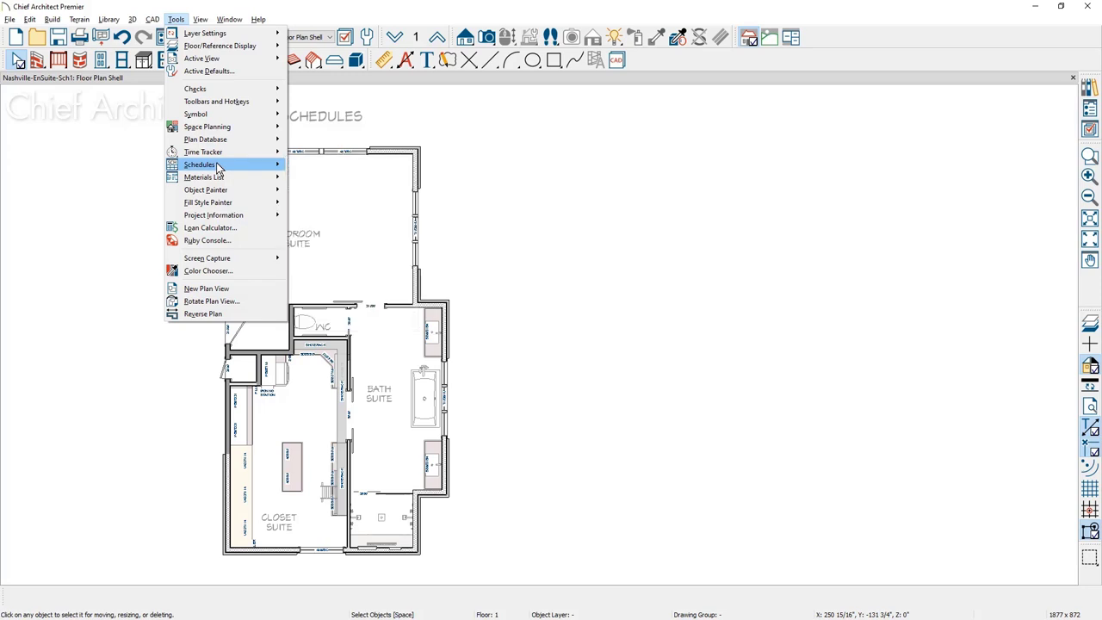
key(Escape)
Create a cabinet room schedule for the Bath Suite and place it beside the bedroom in the floor plan
click(384, 351)
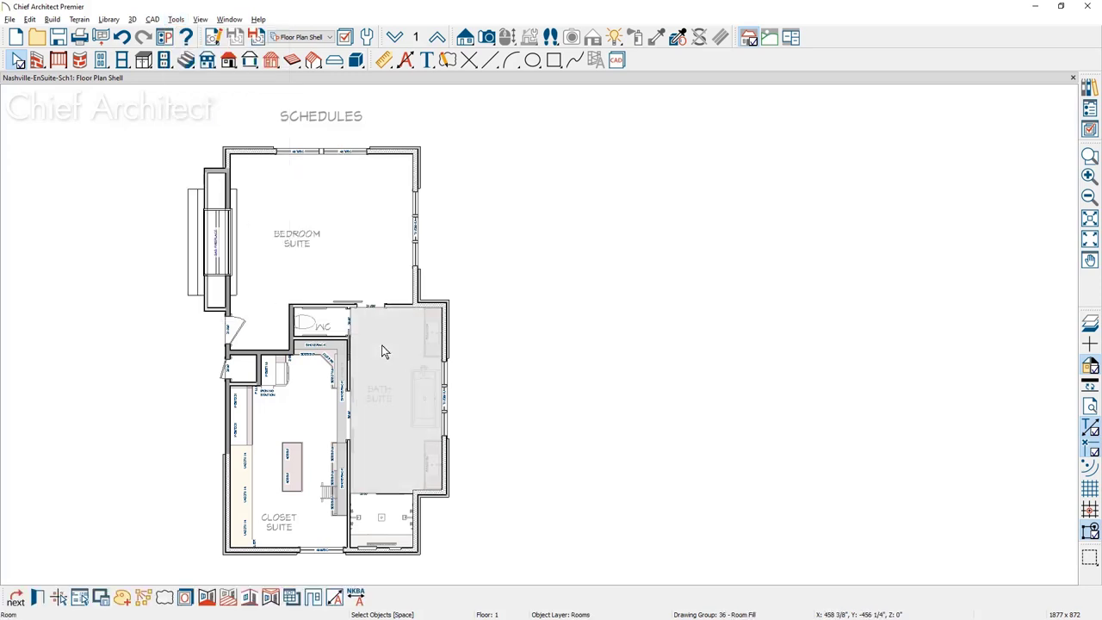
click(290, 596)
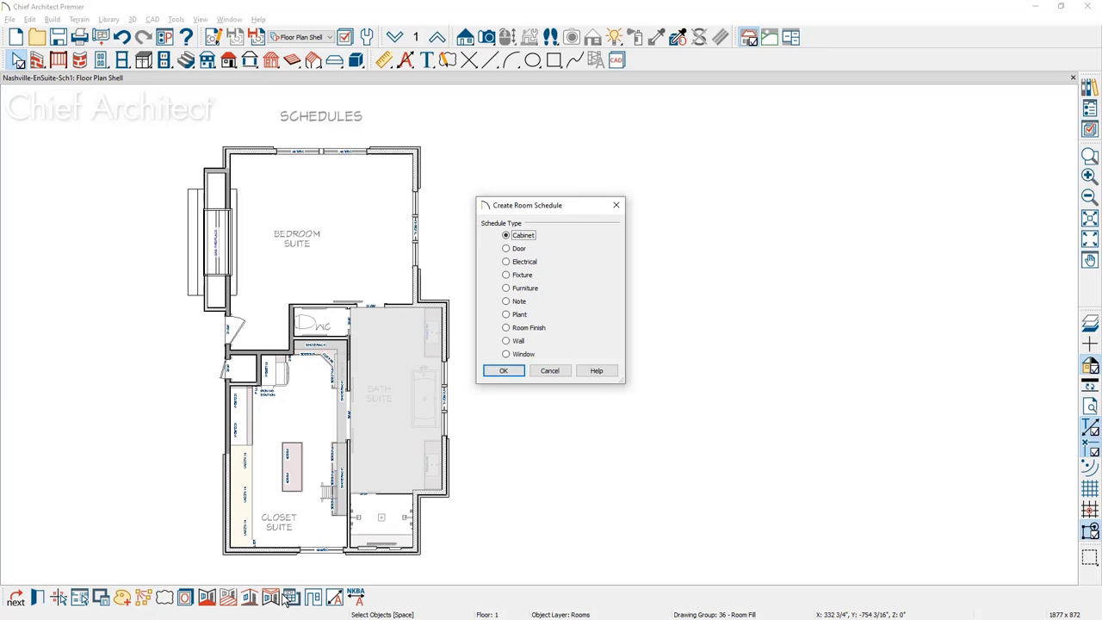
click(504, 371)
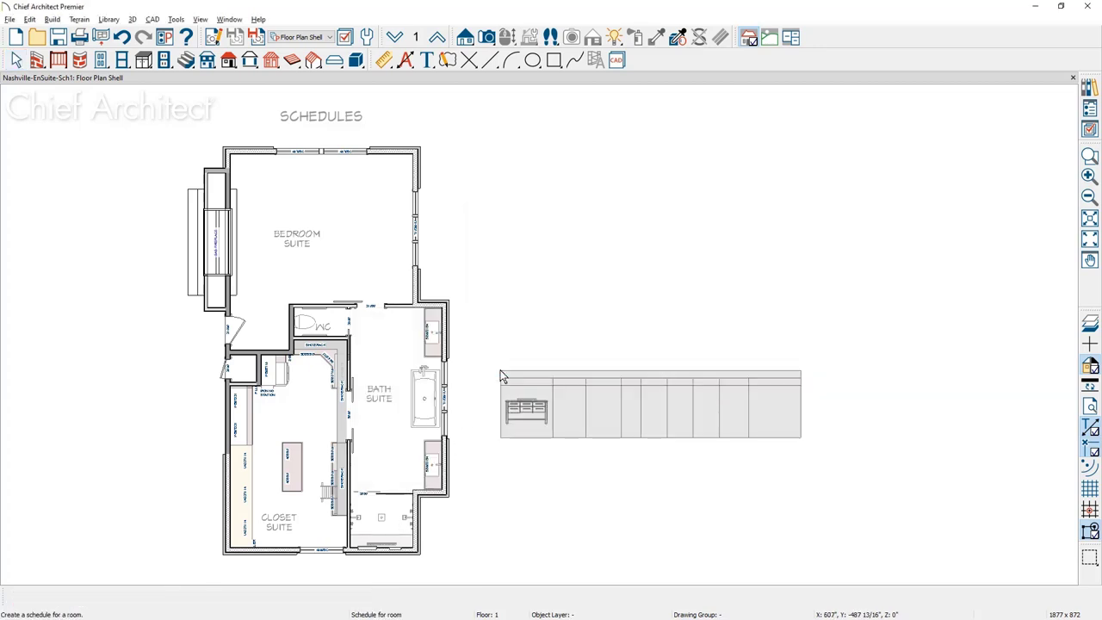
click(466, 156)
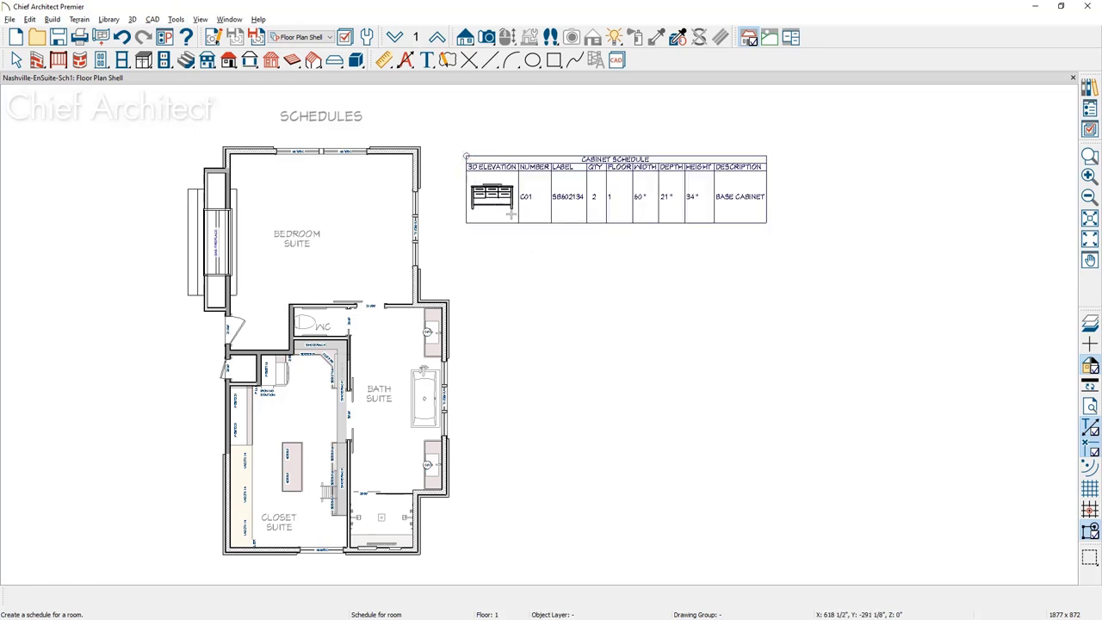
scroll(477, 155, up, 3)
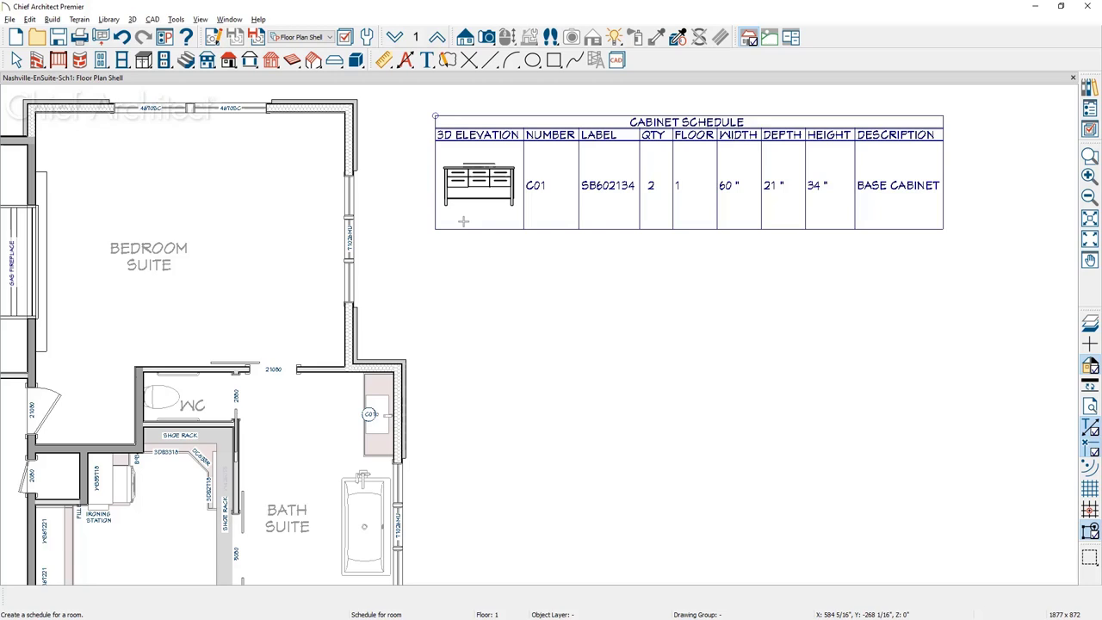
key(space)
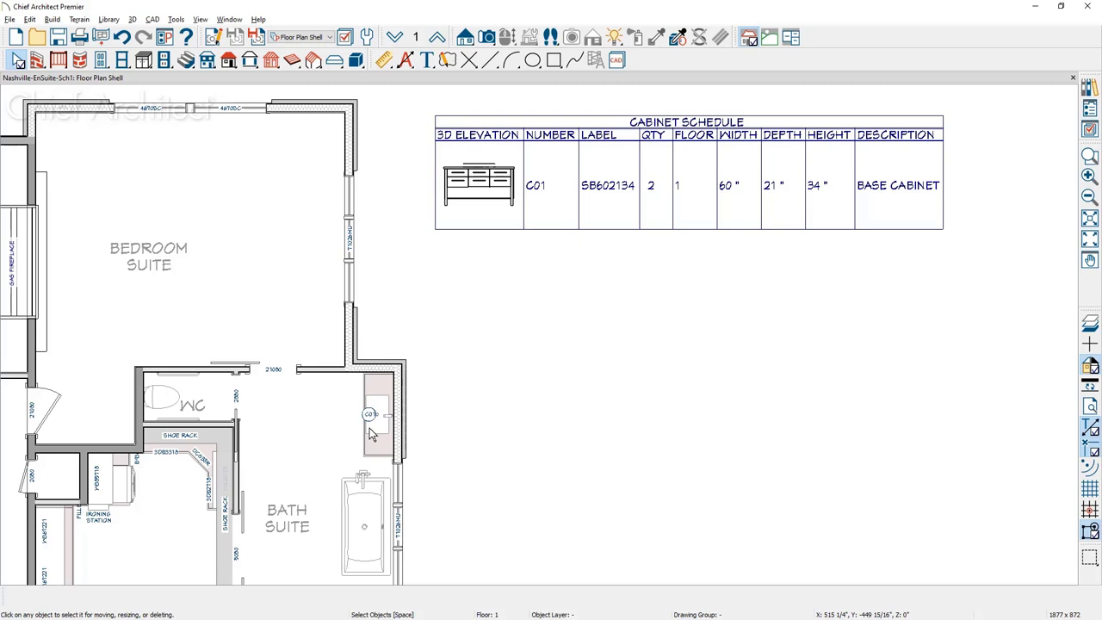
Turn off Use Callout For Label in the Bath Suite cabinet schedule and check the vanity's label in the plan
double_click(492, 220)
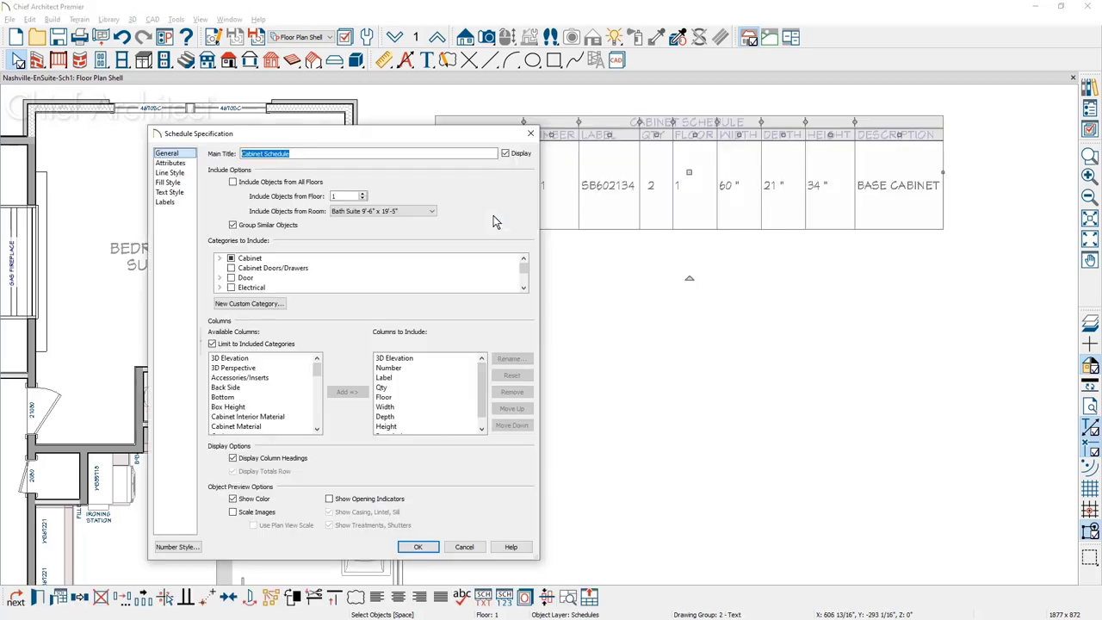
click(165, 202)
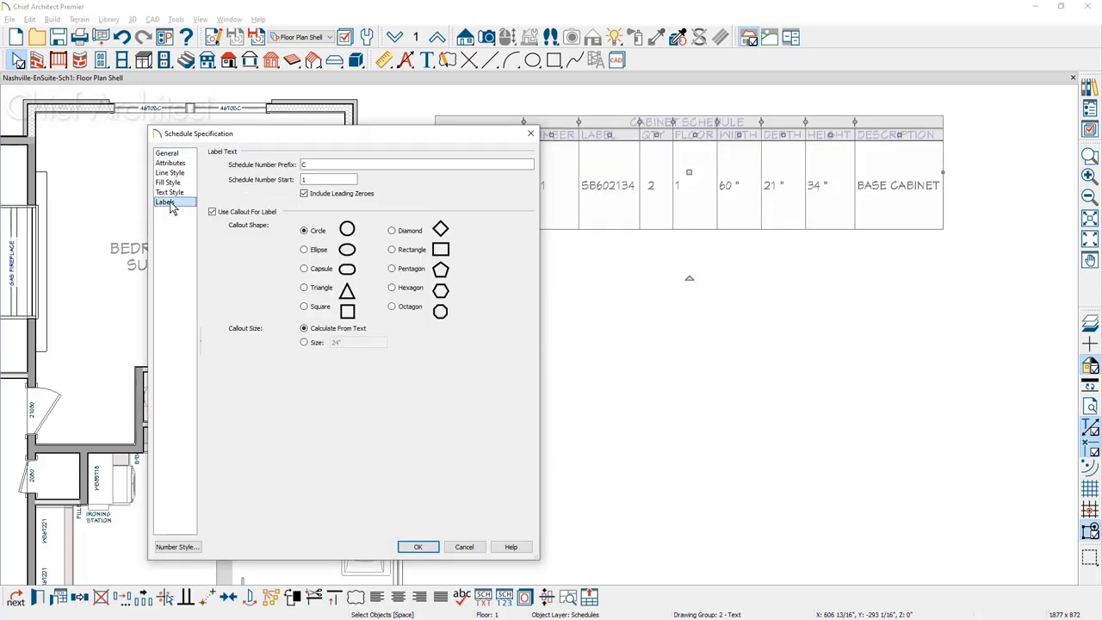
click(212, 213)
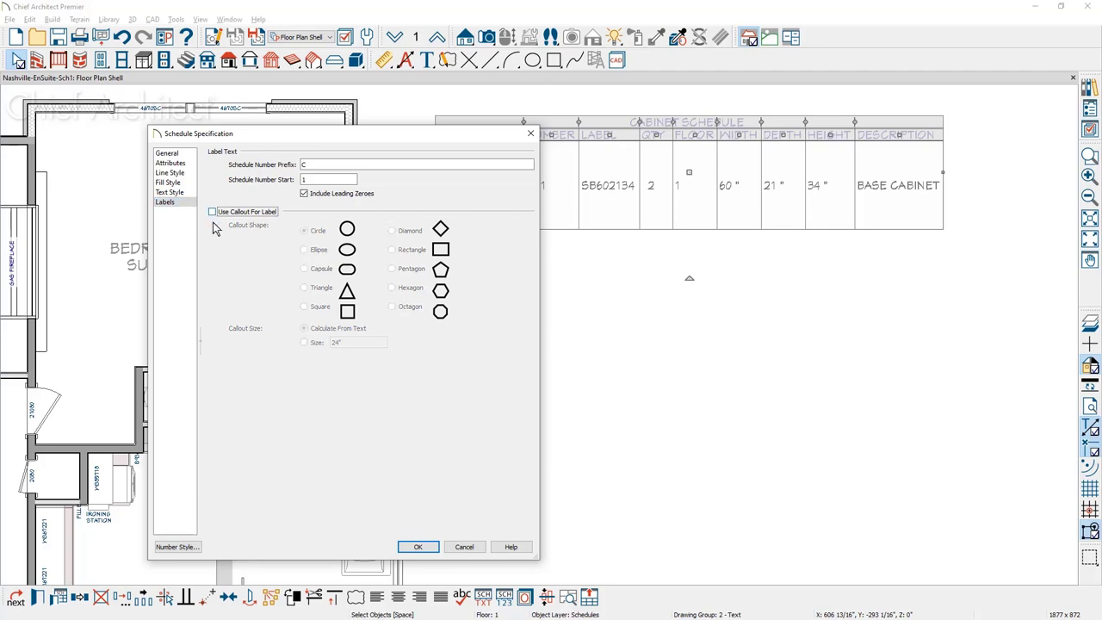
click(419, 547)
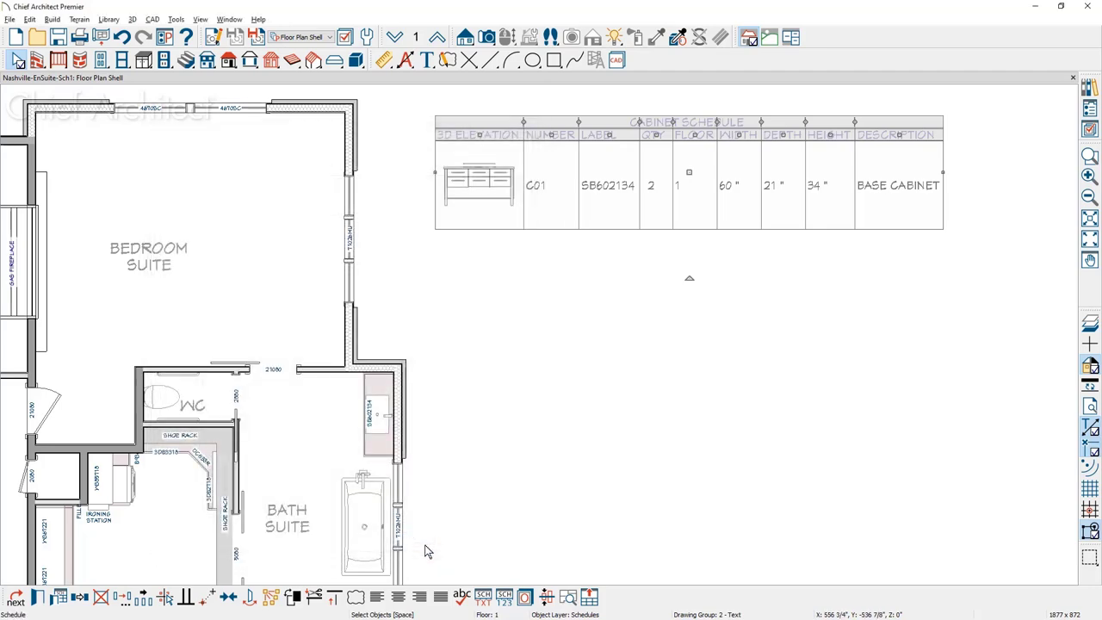
scroll(380, 493, up, 1)
scroll(377, 492, up, 2)
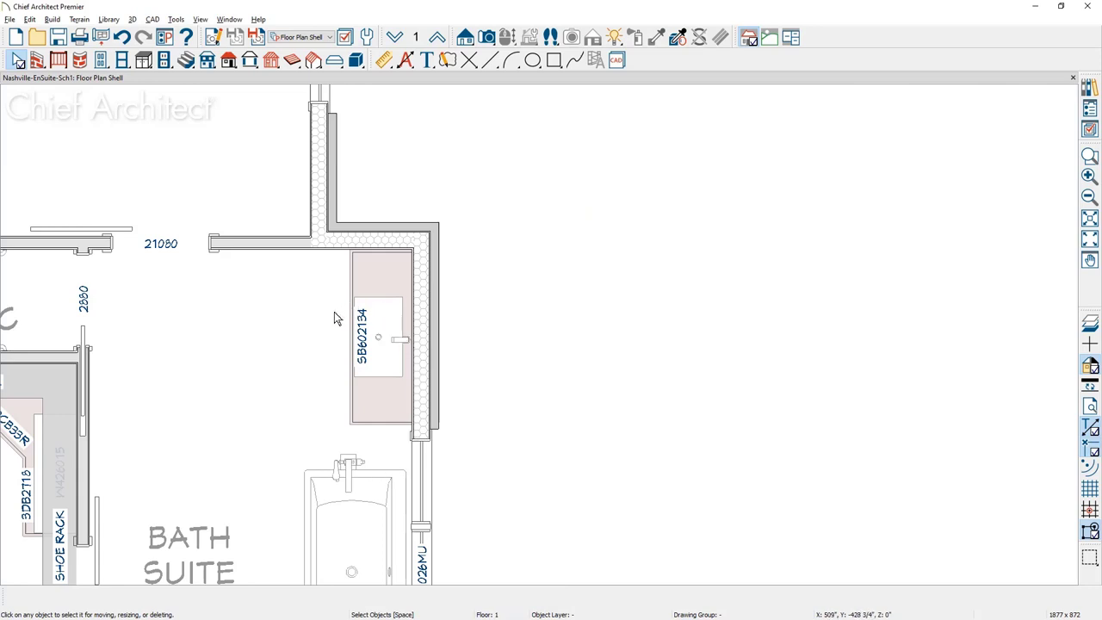
scroll(357, 355, down, 4)
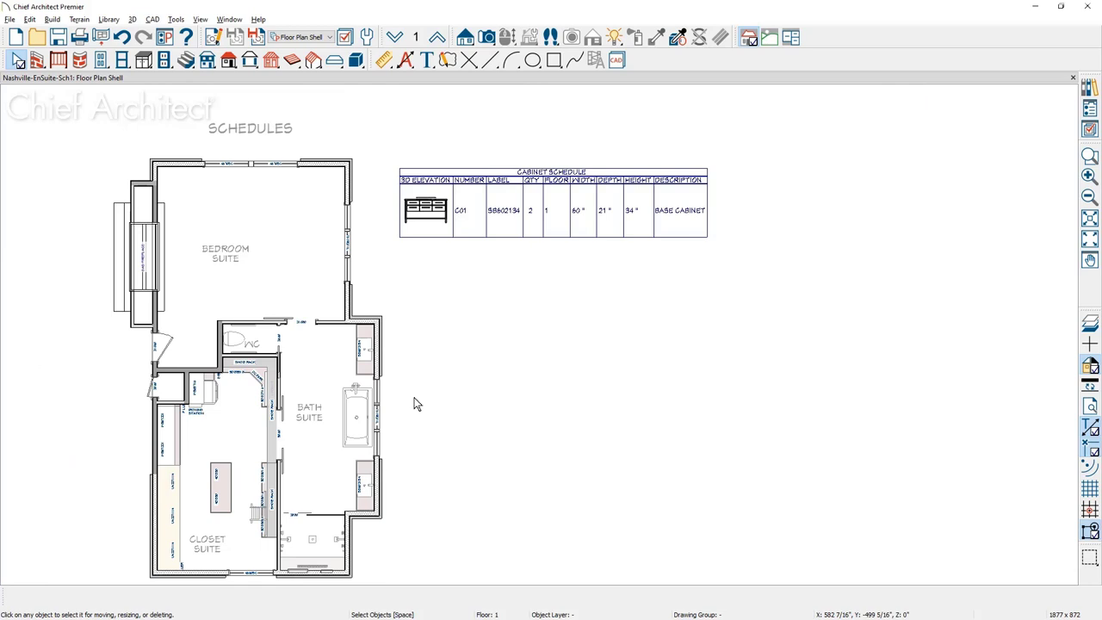
Create a wall elevation facing the Closet Suite's outer wall of cabinets, opposite the island
click(465, 38)
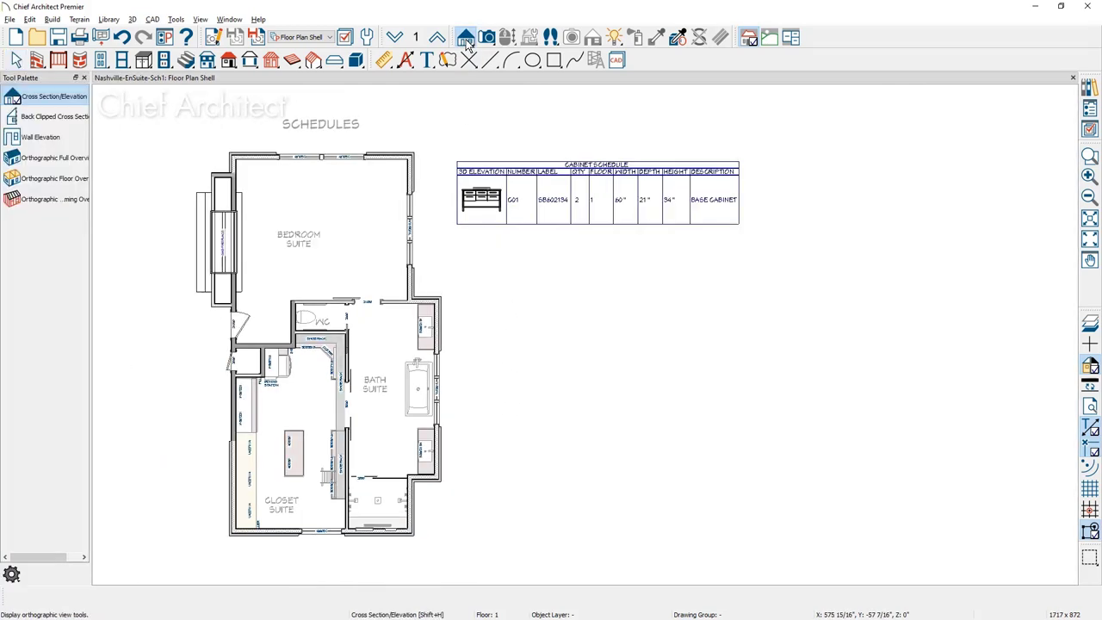
click(41, 137)
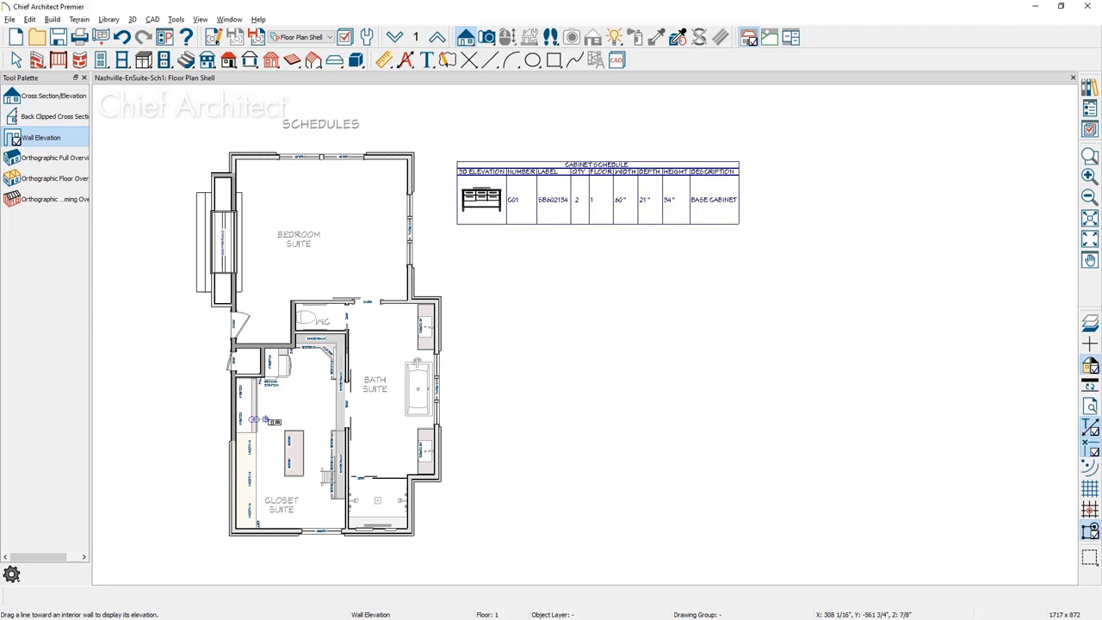
drag(274, 421, 241, 421)
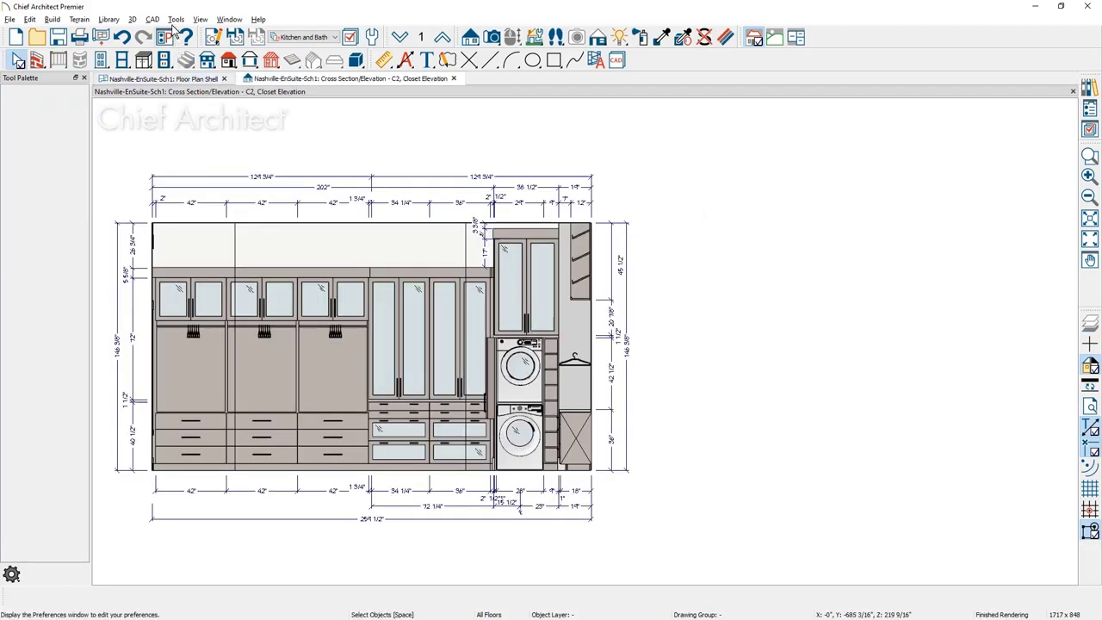
Place a cabinet schedule beside the closet wall elevation, view it in full, and close the elevation view
click(176, 20)
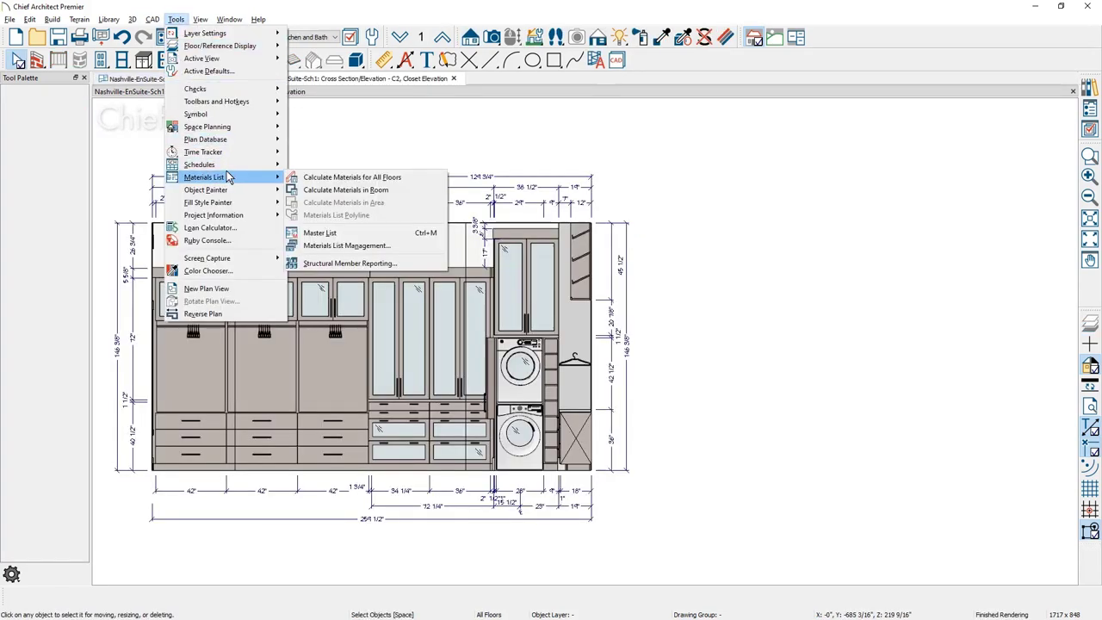
click(332, 165)
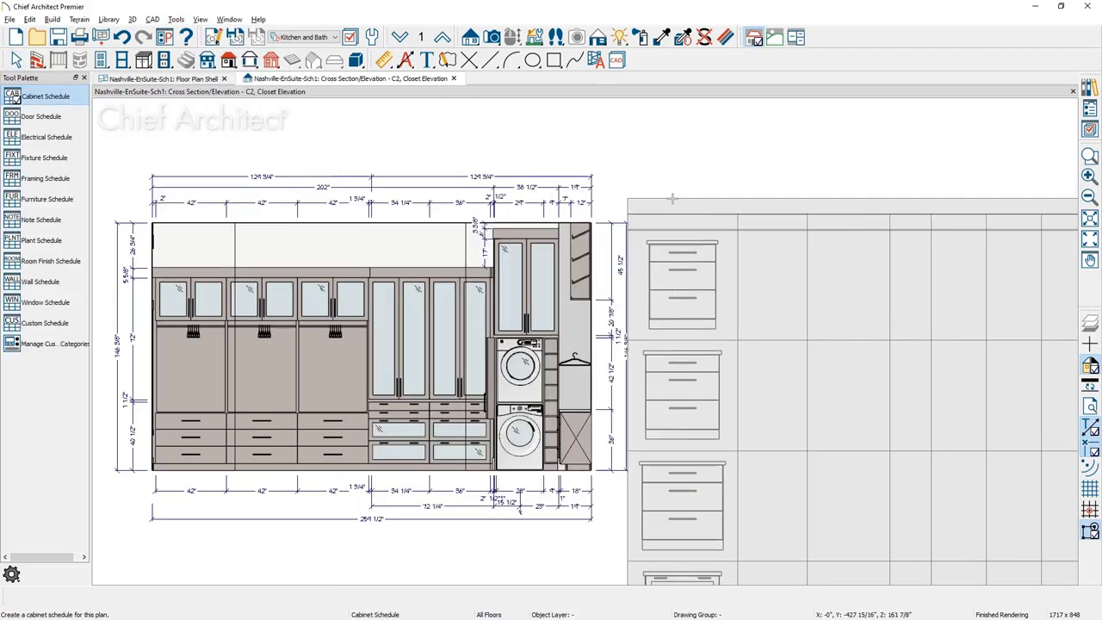
click(732, 156)
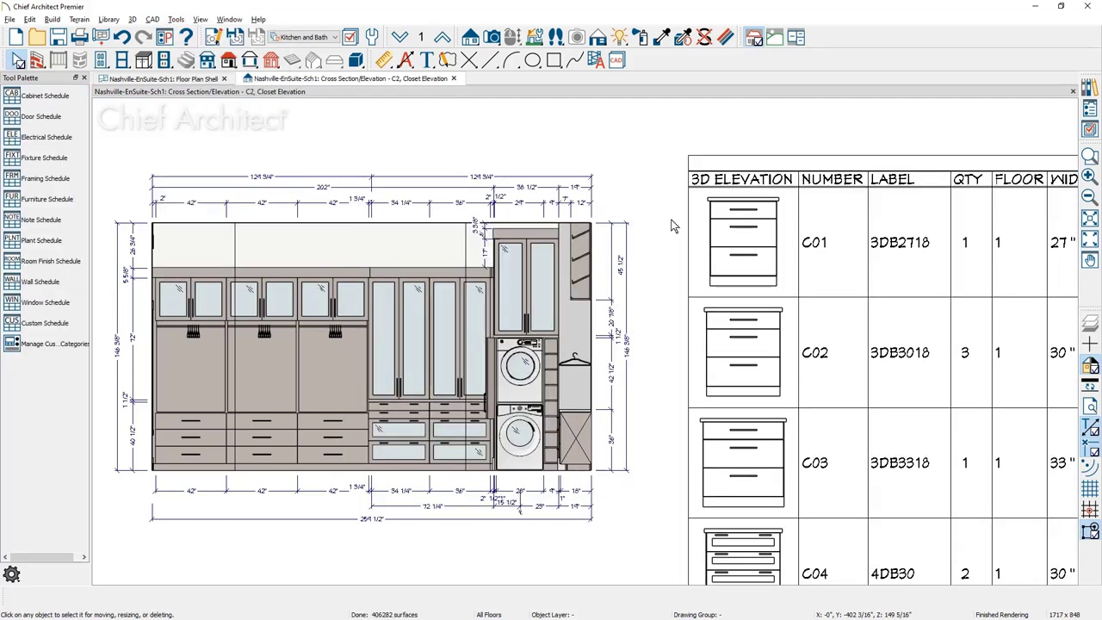
scroll(676, 227, down, 2)
scroll(564, 215, down, 3)
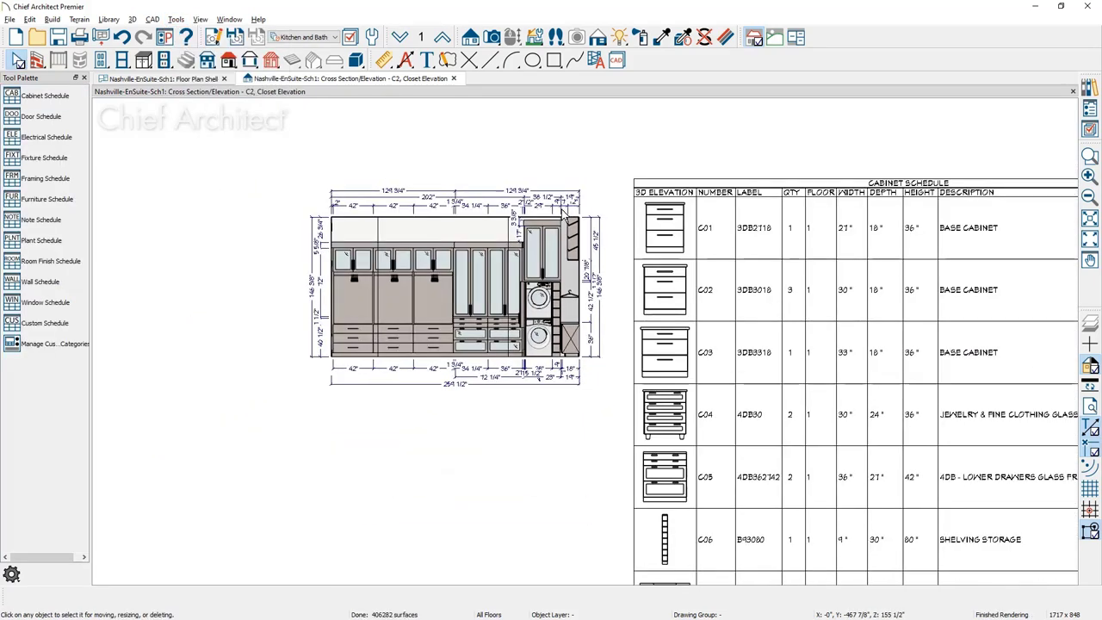
middle_drag(555, 269, 467, 210)
scroll(487, 285, down, 2)
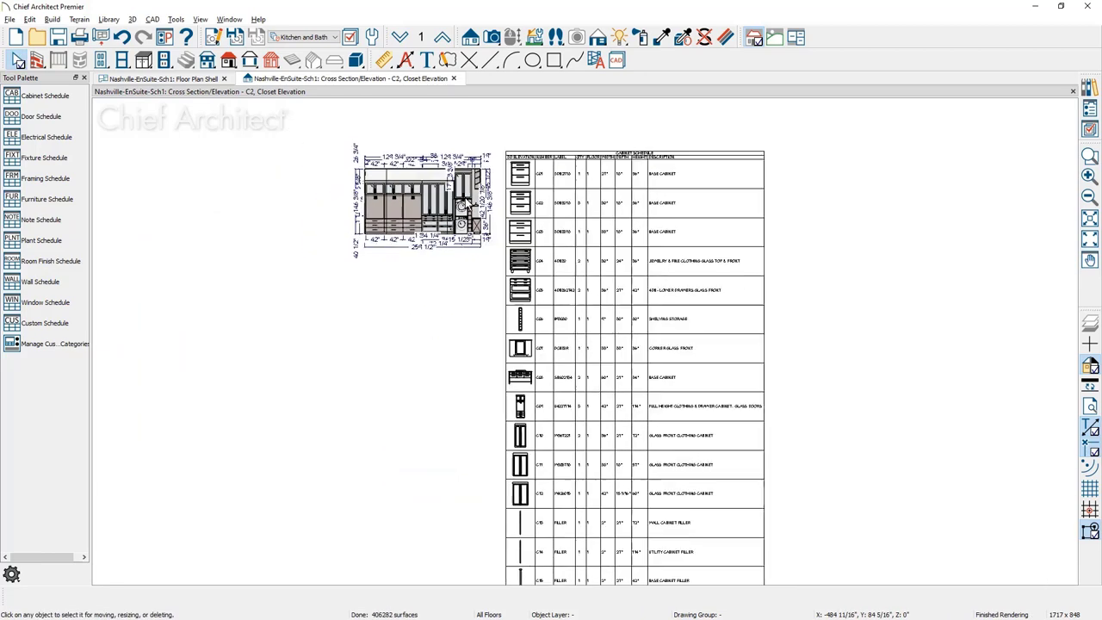
scroll(494, 263, down, 1)
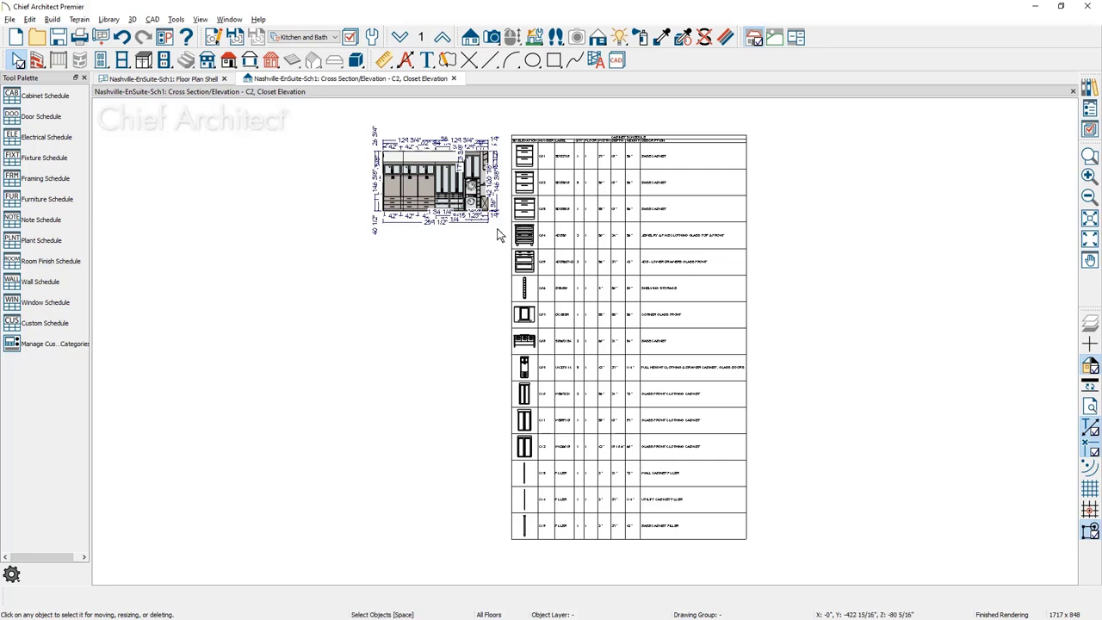
click(454, 78)
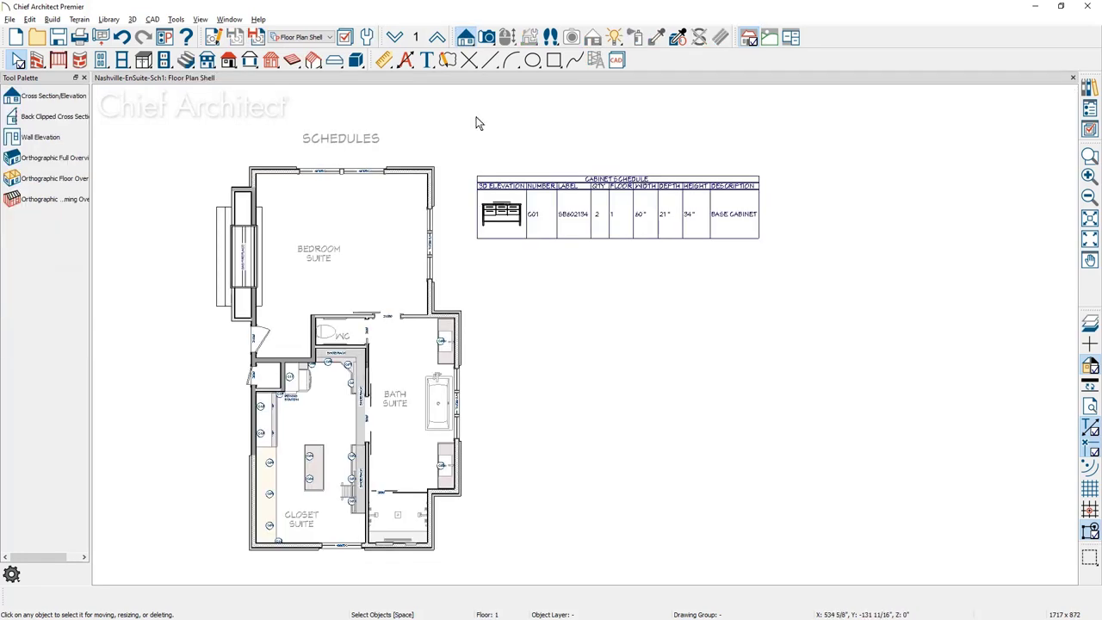
Show the plan's saved views and preview the cabinet schedules listed there
click(1093, 112)
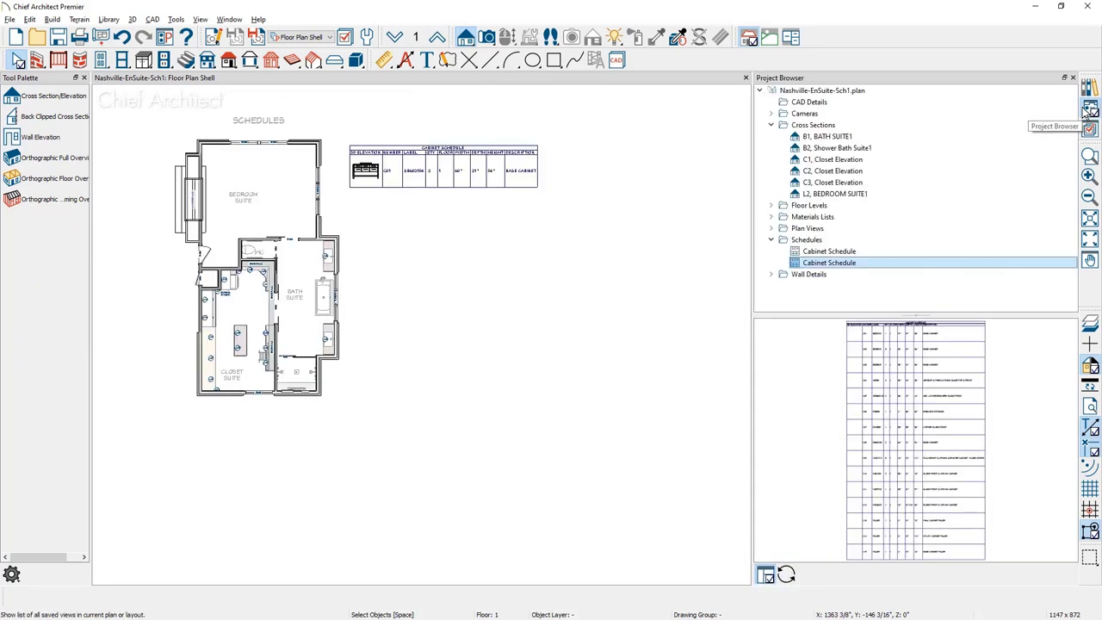
click(876, 251)
click(852, 262)
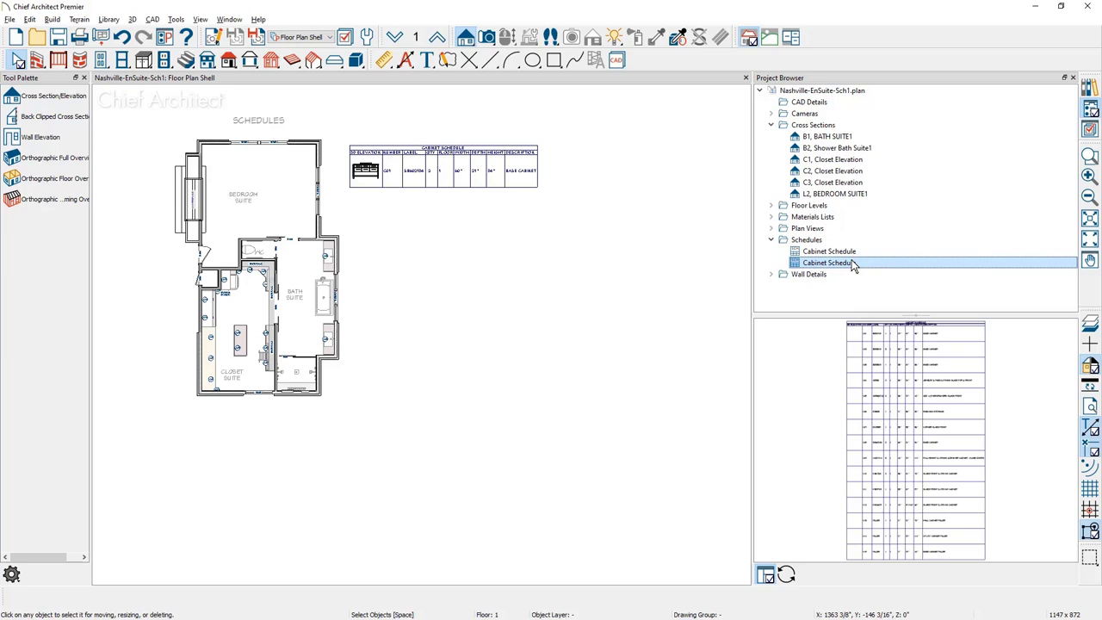
Create a new CAD detail named "Closet, Cabinets" in the plan
click(816, 102)
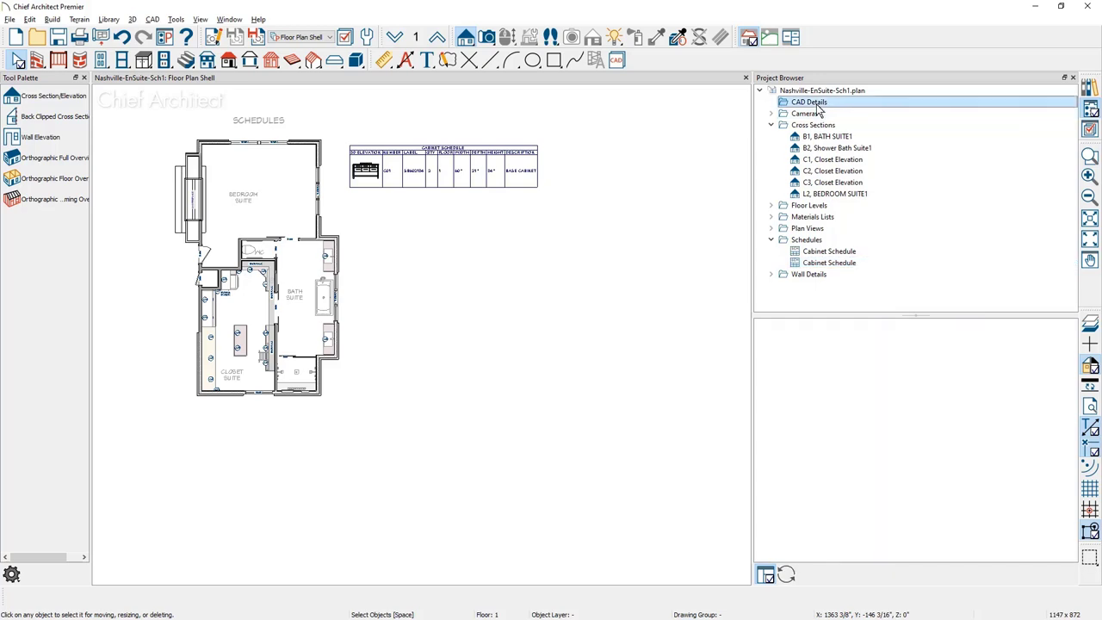
right_click(818, 105)
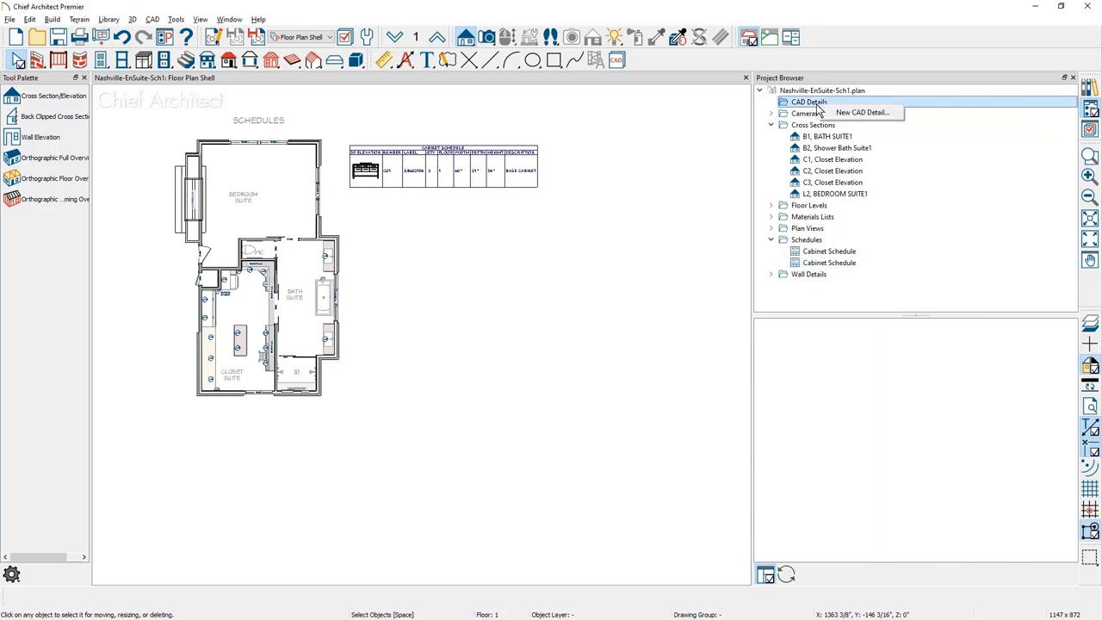
click(888, 118)
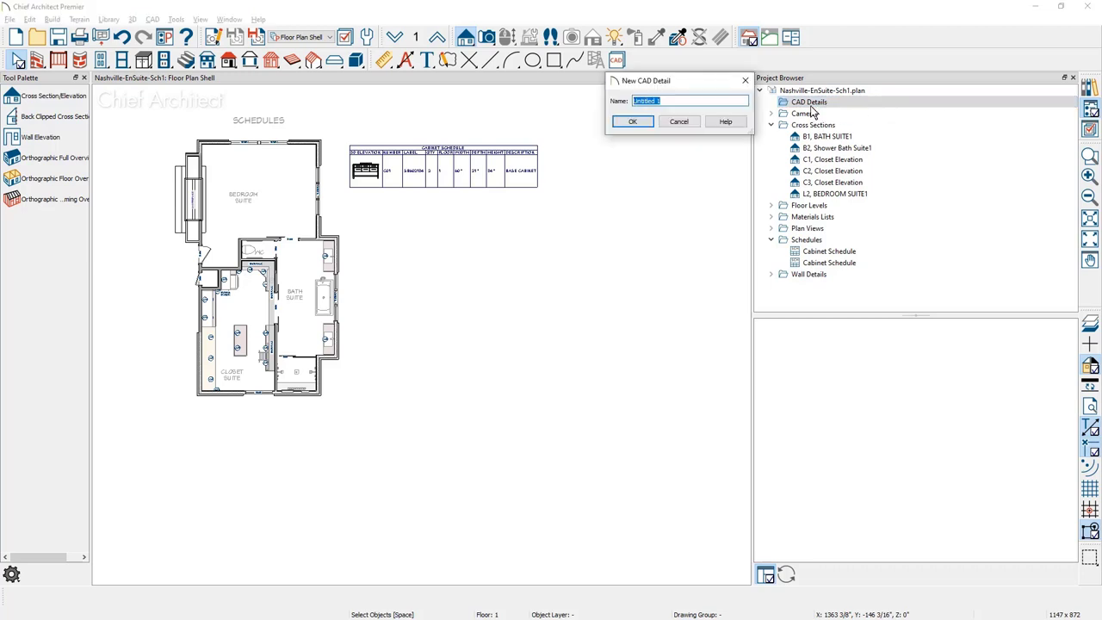
text(Closet, Cabinets)
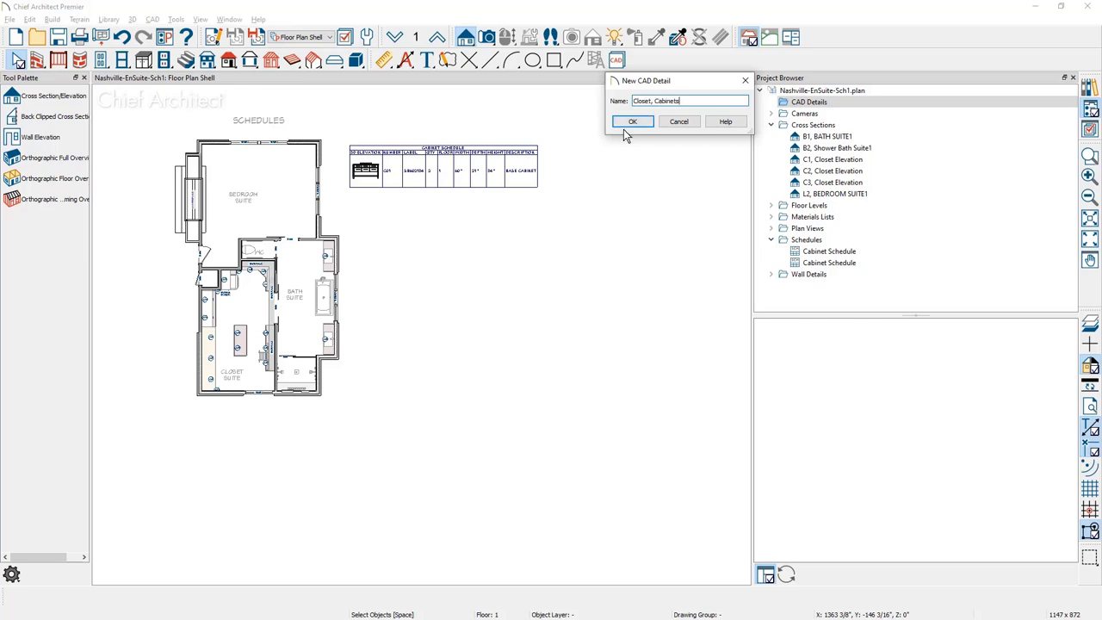
click(633, 122)
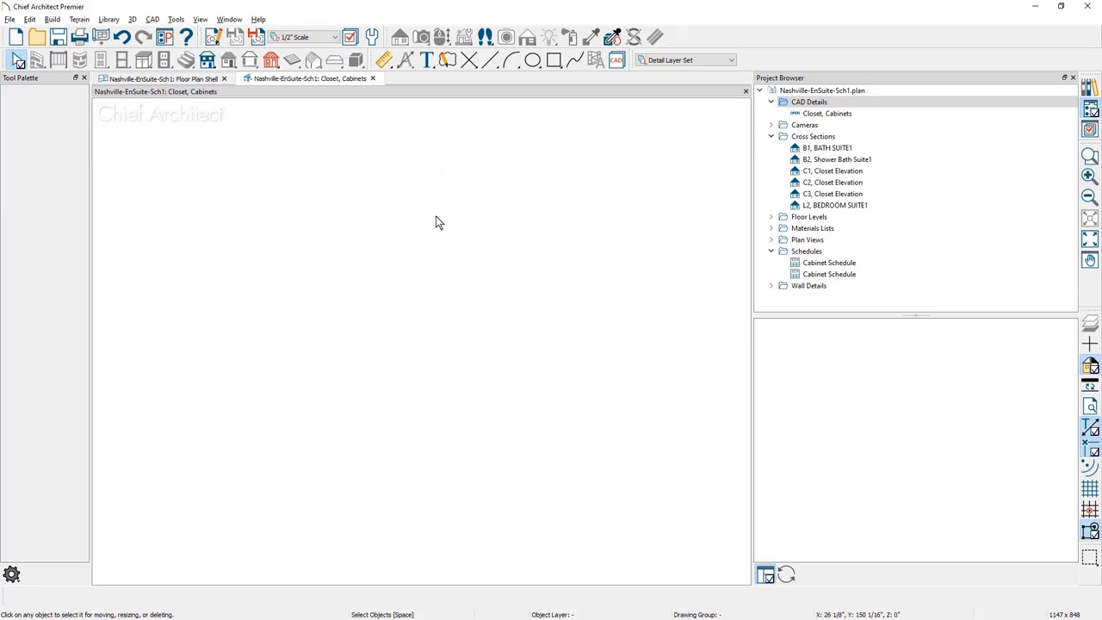
Place a cabinet schedule in the empty "Closet, Cabinets" CAD detail
click(178, 20)
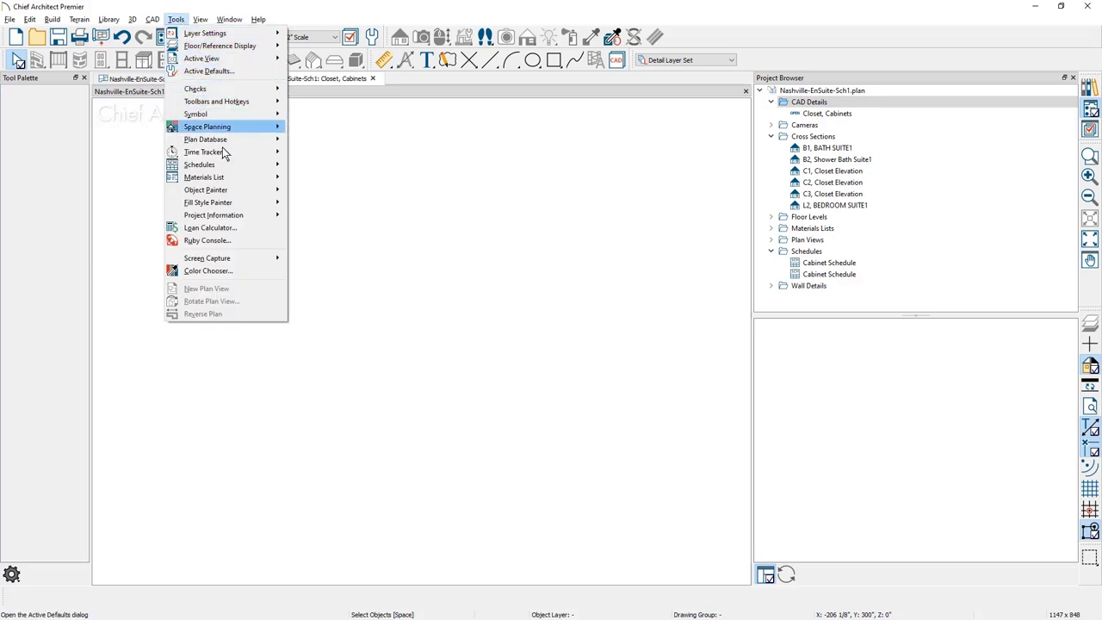
mouse_move(232, 167)
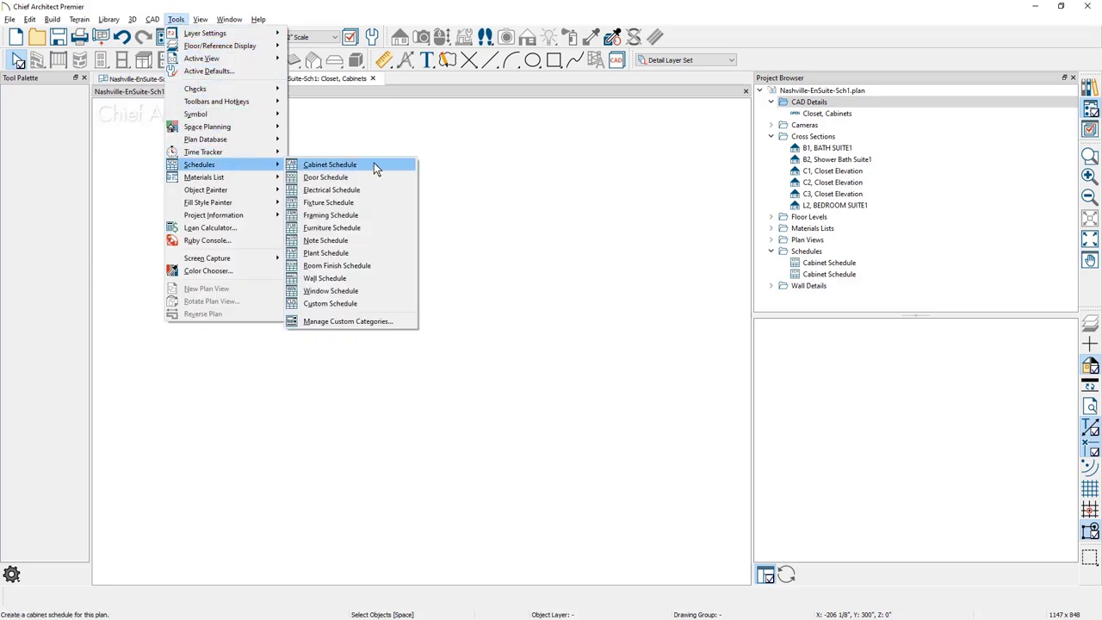
click(374, 162)
click(248, 148)
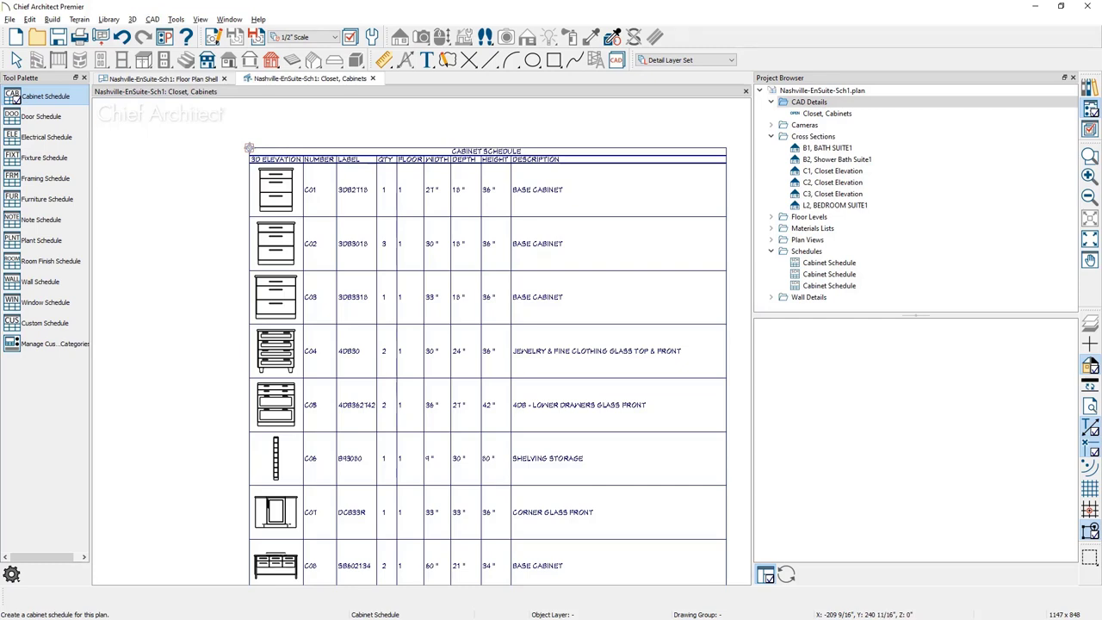
Title the new schedule "Closet, Cabinet Schedule" and limit it to objects in the Closet Suite room on floor 1
double_click(301, 190)
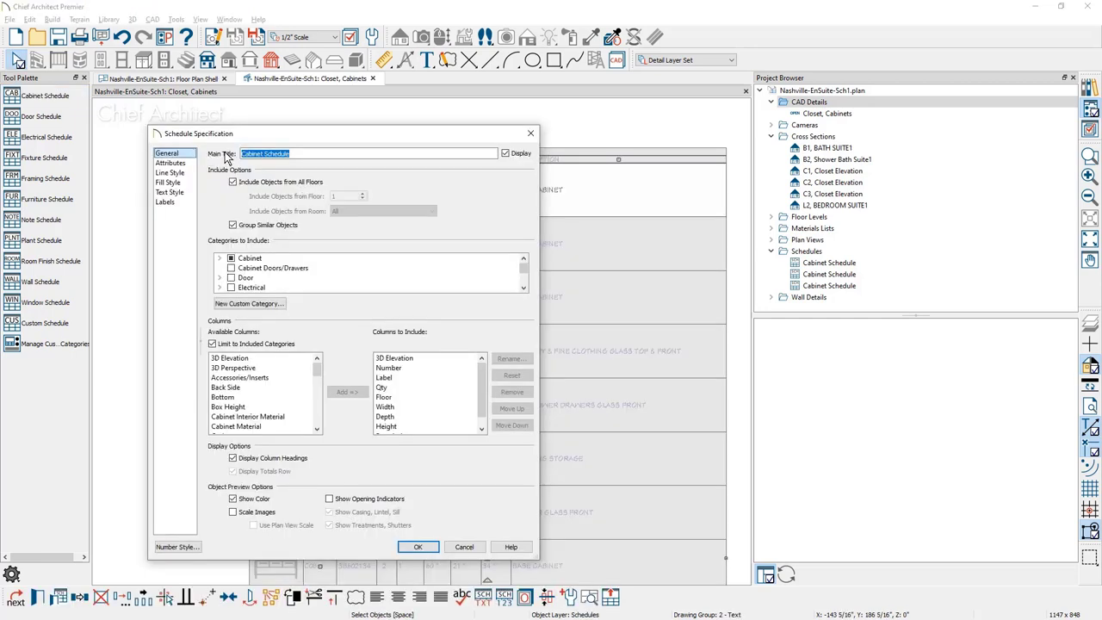
click(241, 153)
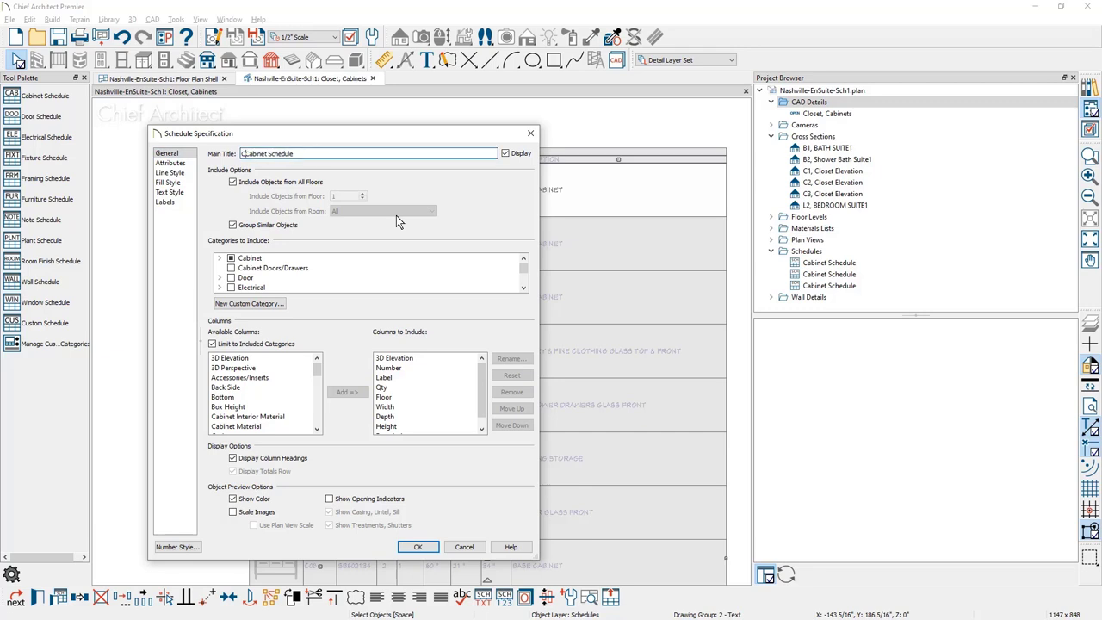
text(Closet)
click(233, 182)
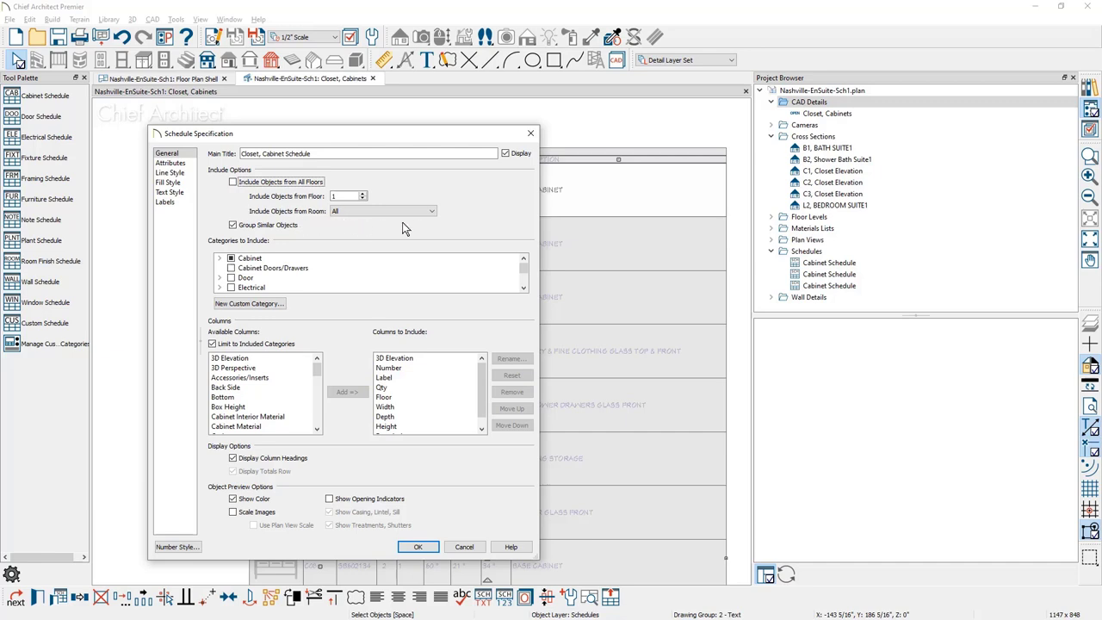
click(431, 211)
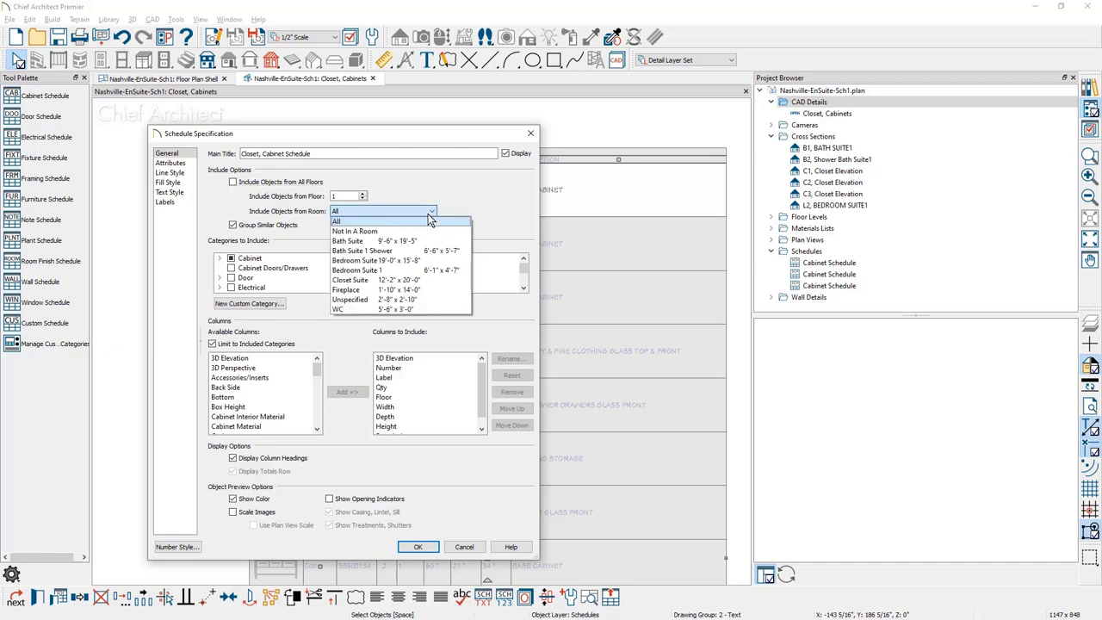
click(433, 281)
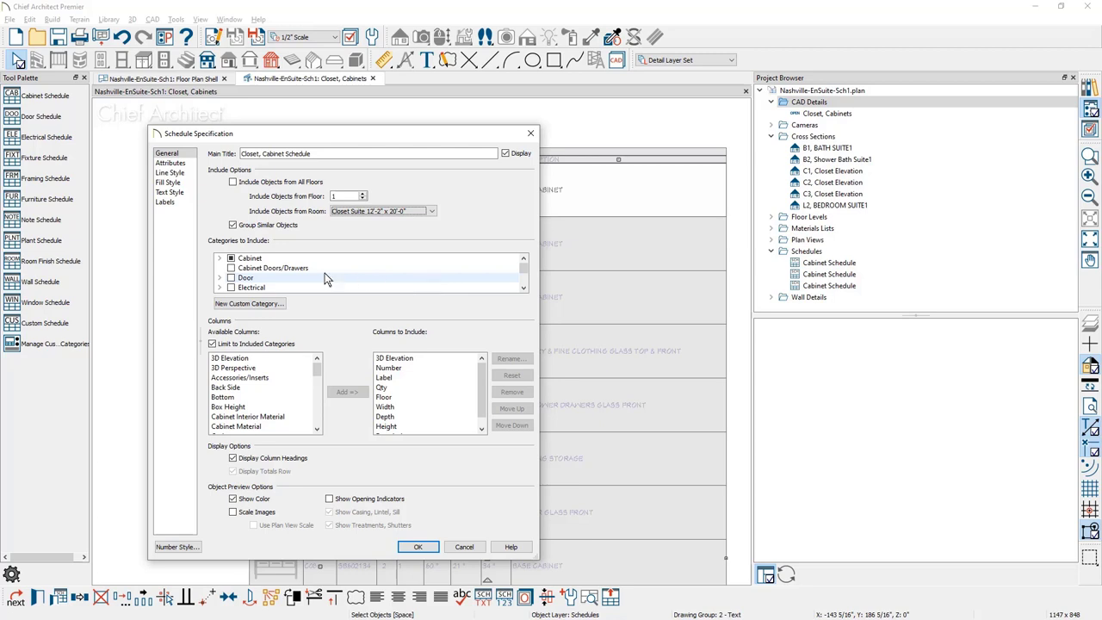
Examine the object categories the schedule can include, from the cabinet subcategories through to the door subcategories
click(221, 259)
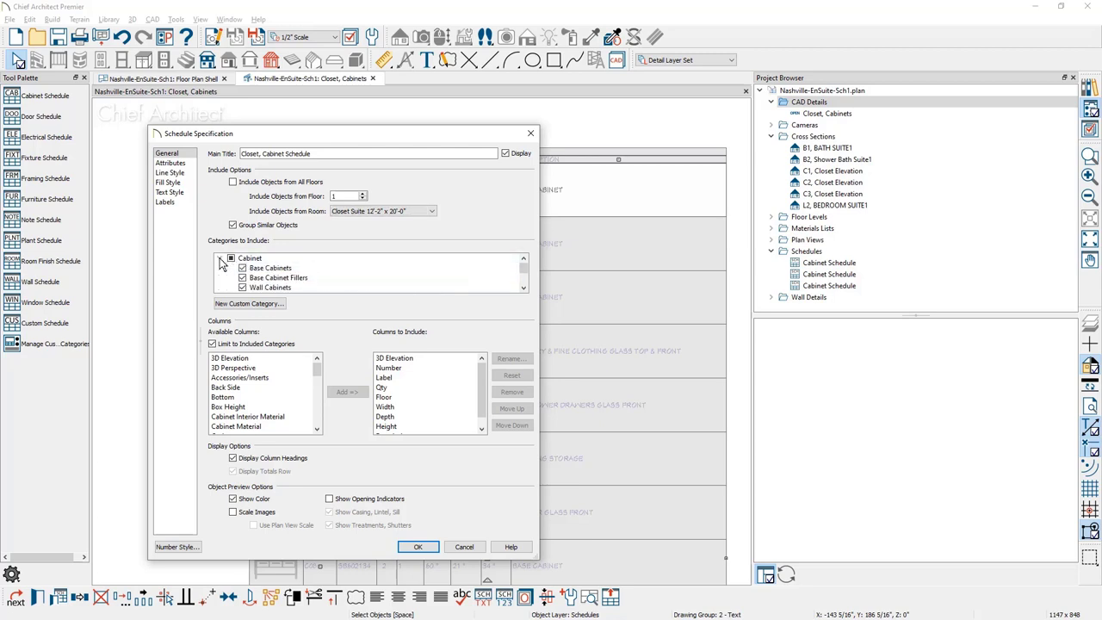
click(523, 289)
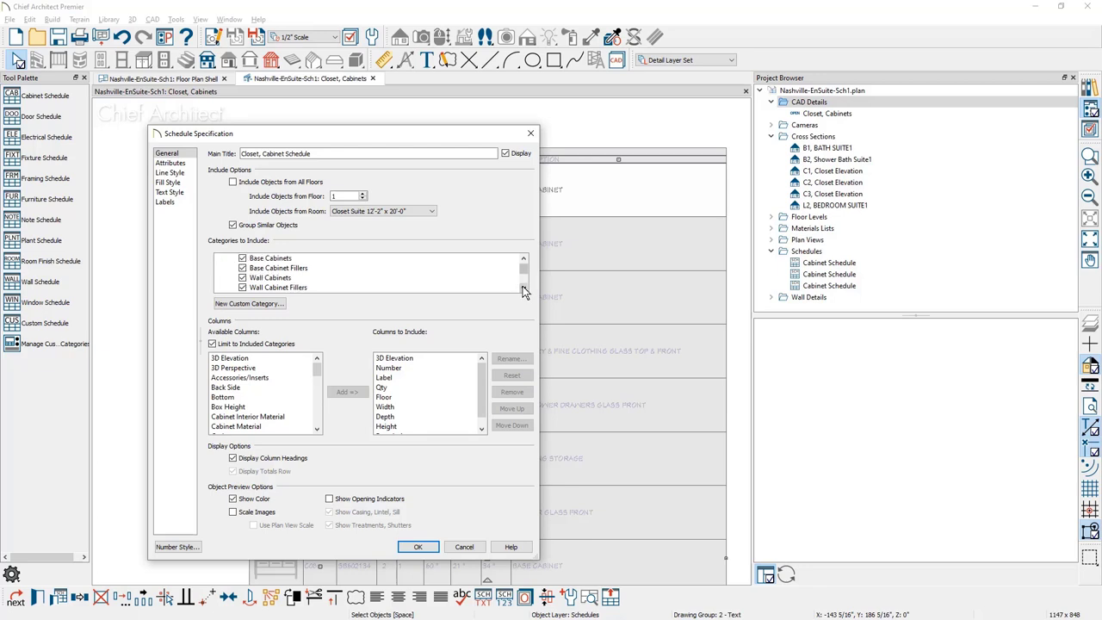
click(523, 289)
click(523, 290)
click(523, 290)
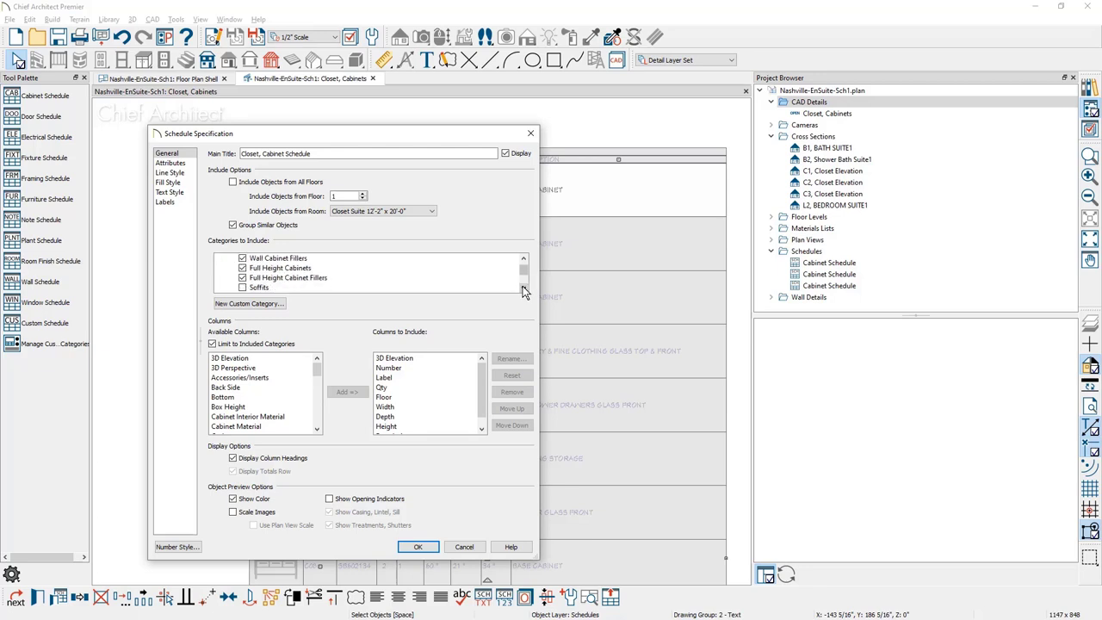
click(523, 289)
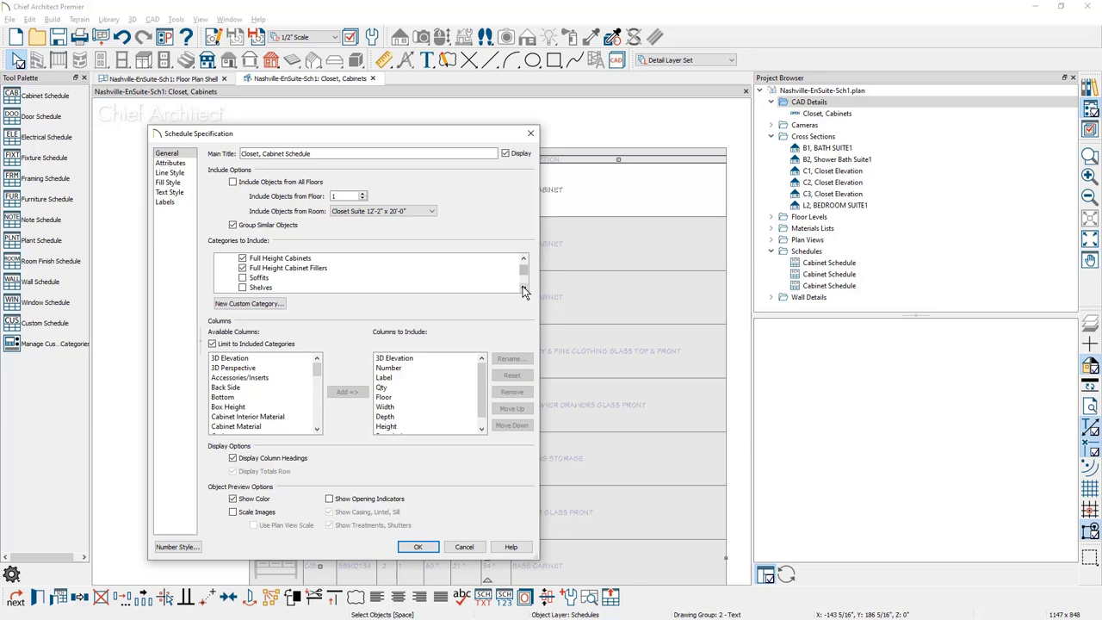
click(524, 289)
click(523, 289)
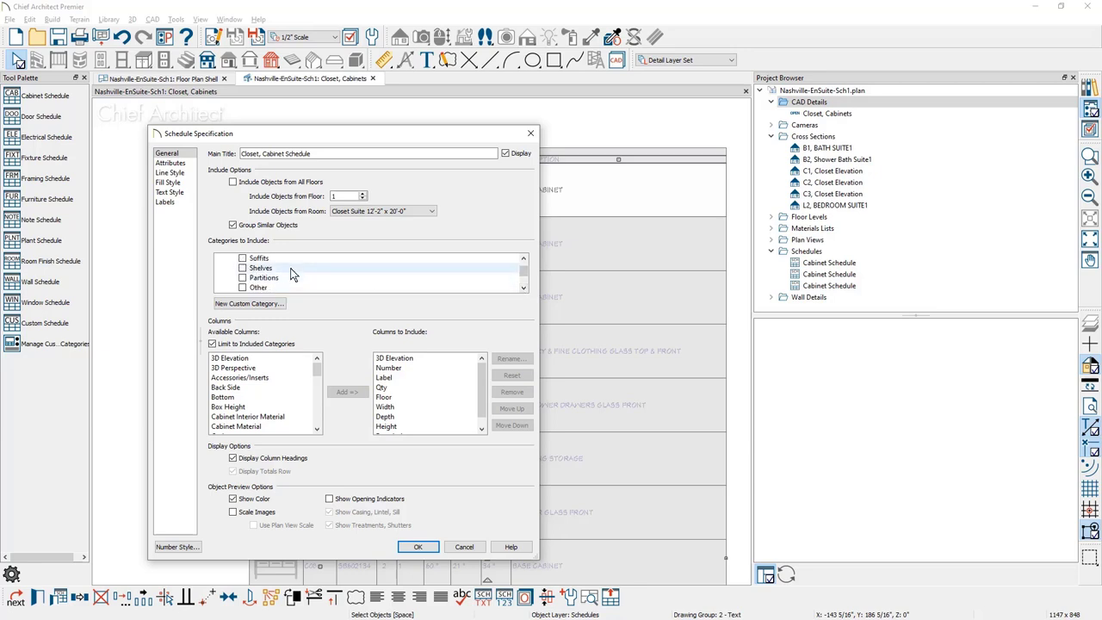
click(524, 290)
click(523, 289)
click(524, 289)
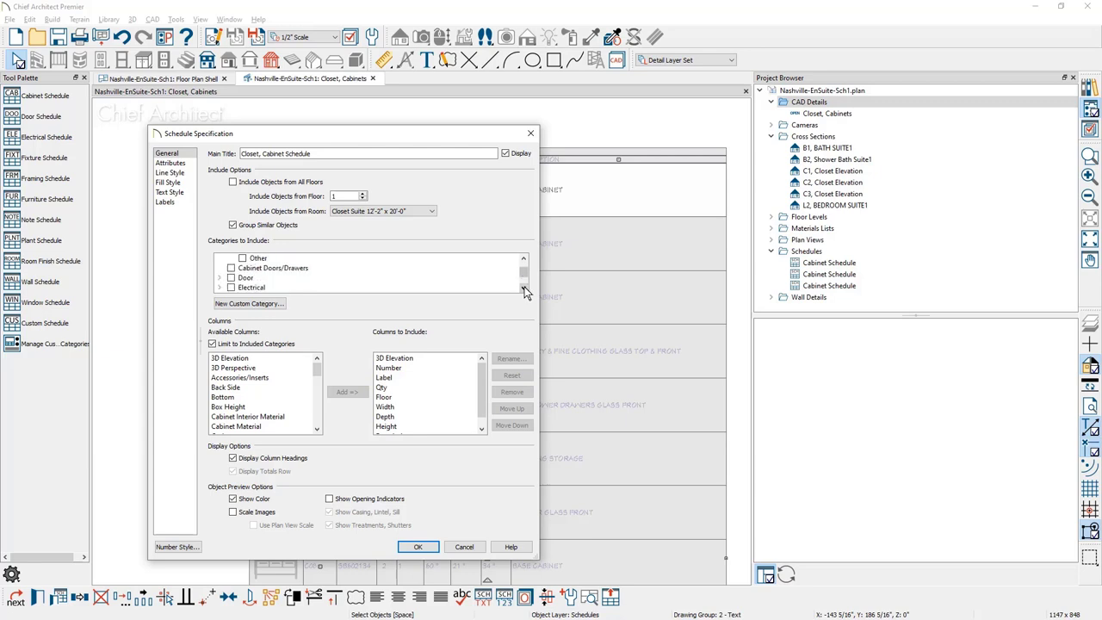
click(523, 290)
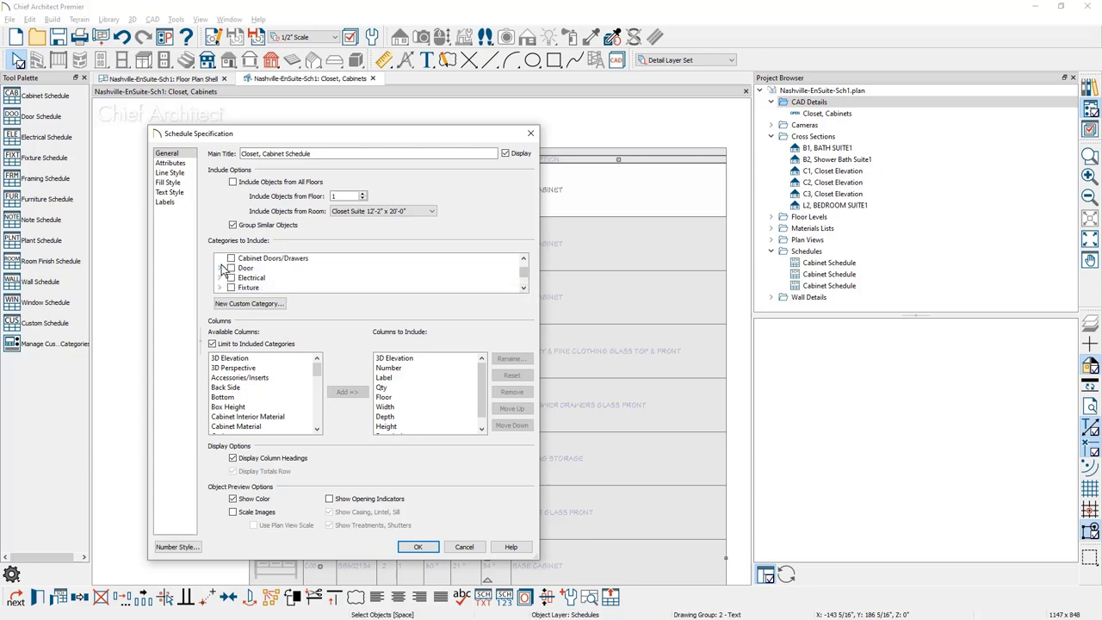
click(222, 268)
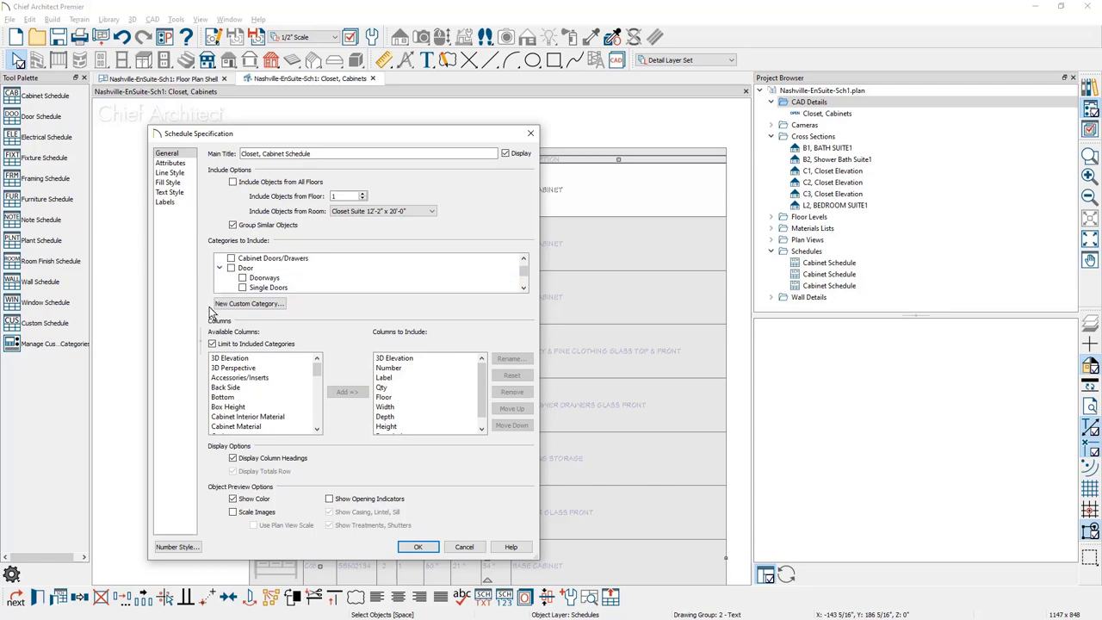
Uncover the schedule behind the dialog and review its available and included columns, then its border, alignment, position and margin settings
drag(245, 136, 777, 109)
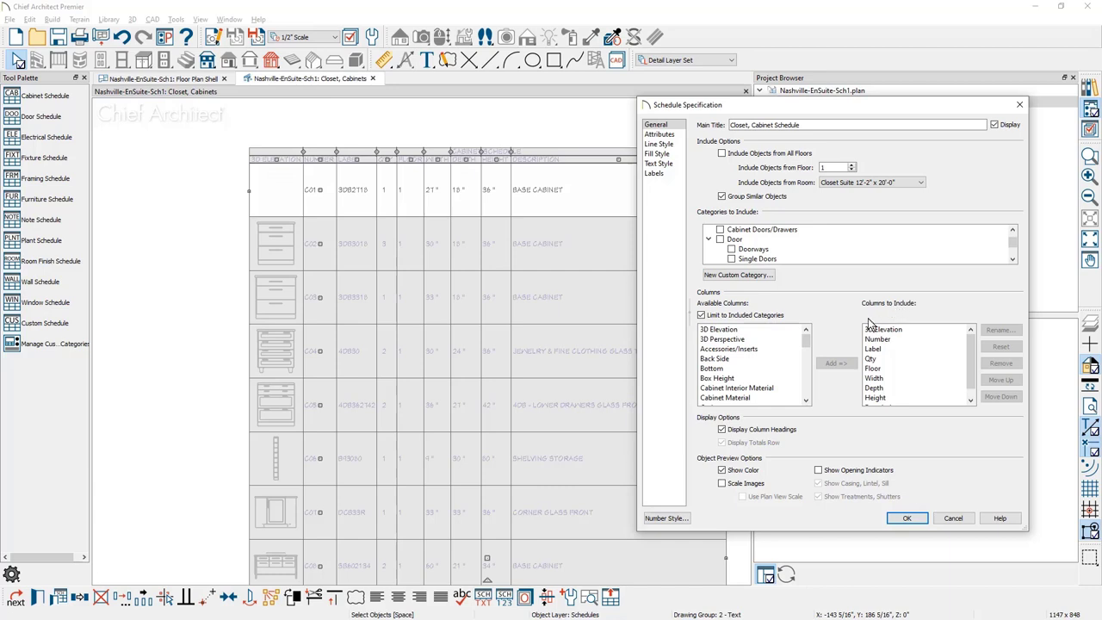
click(750, 342)
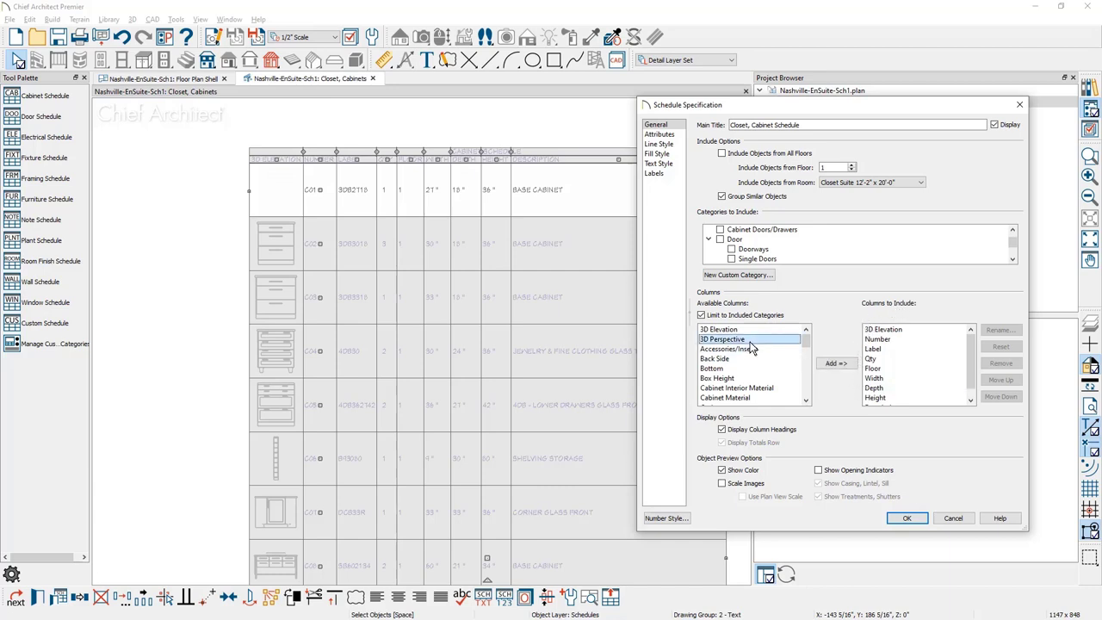
click(893, 341)
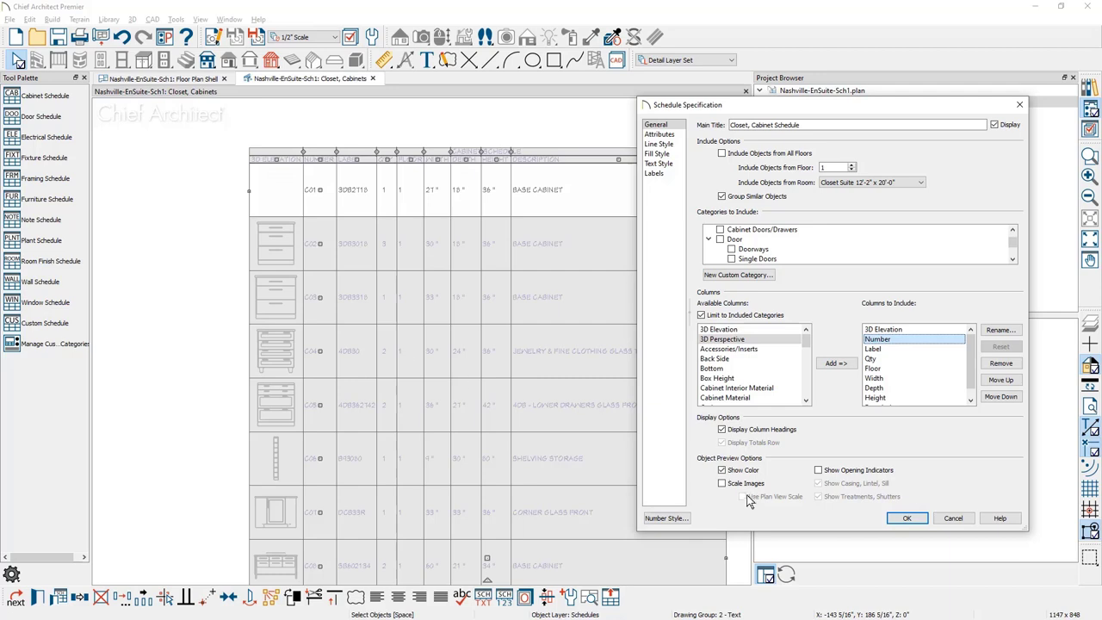
click(661, 134)
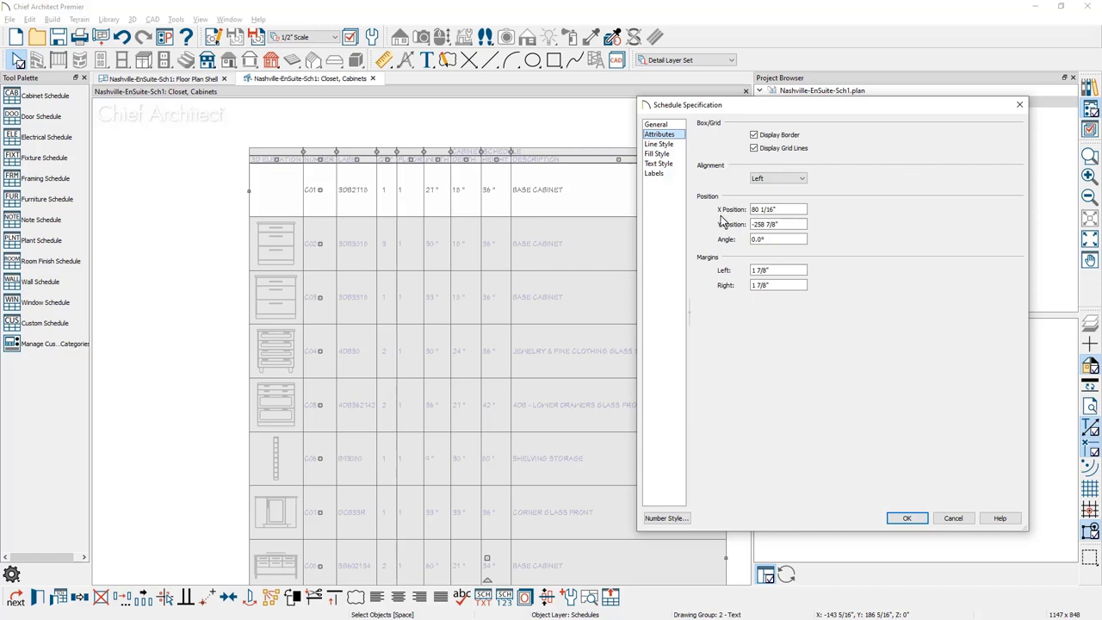
Set the closet schedule's number prefix to CL, turn off callouts for its labels, and apply the specification
click(656, 173)
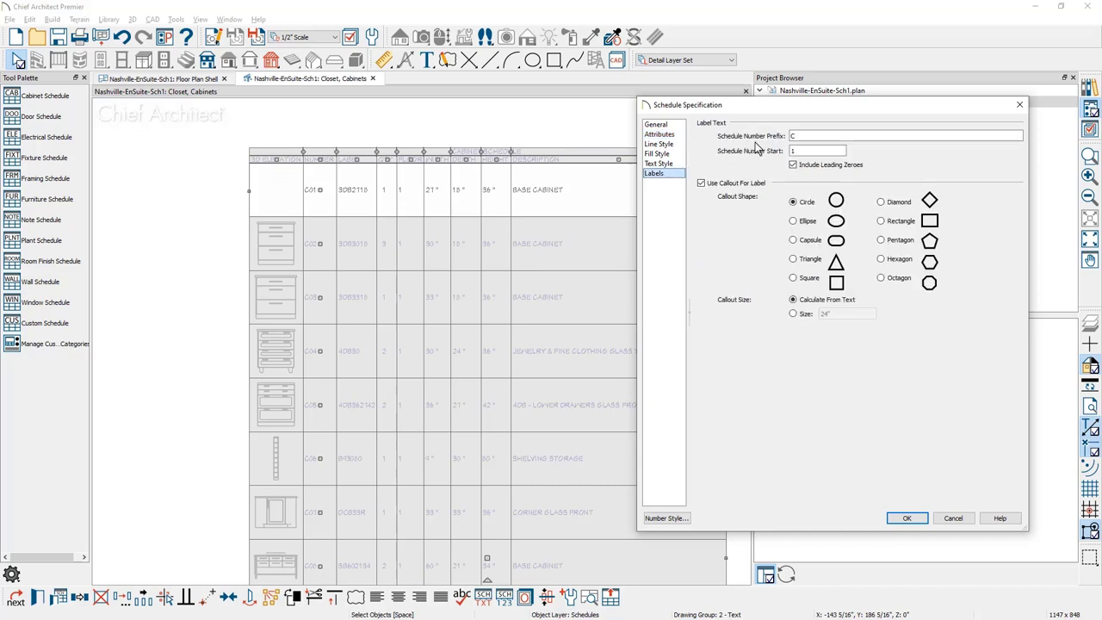
click(807, 135)
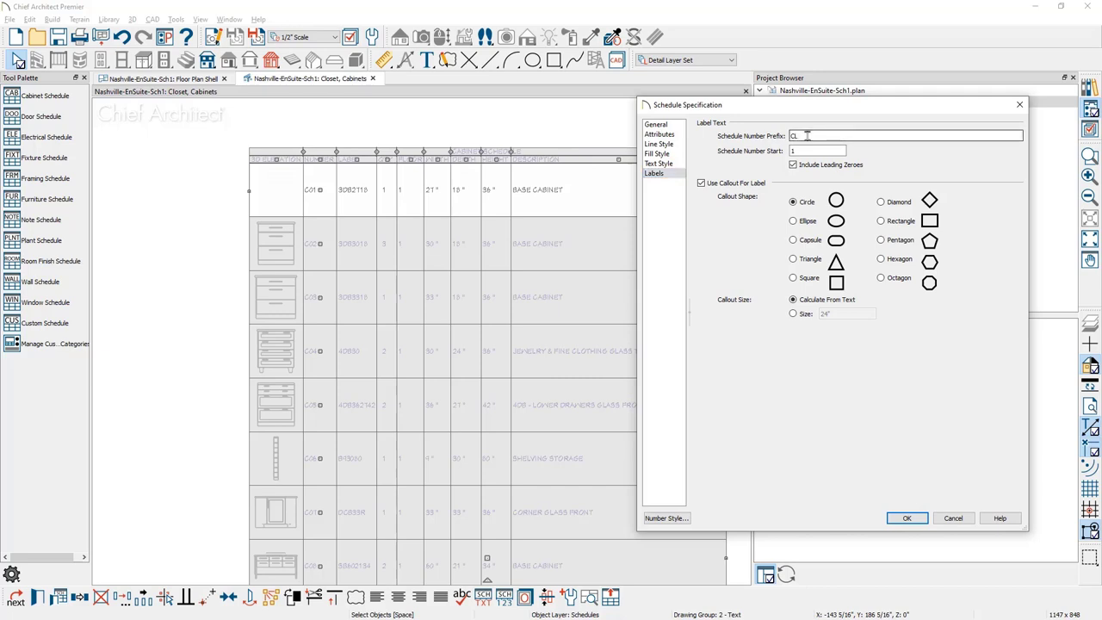
click(724, 184)
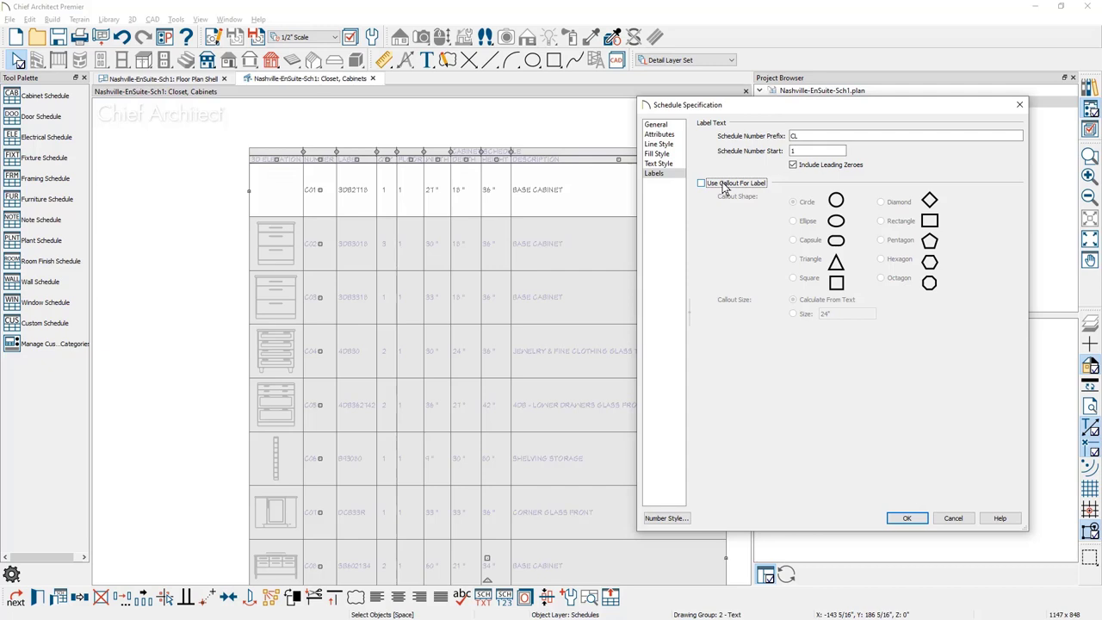
click(908, 518)
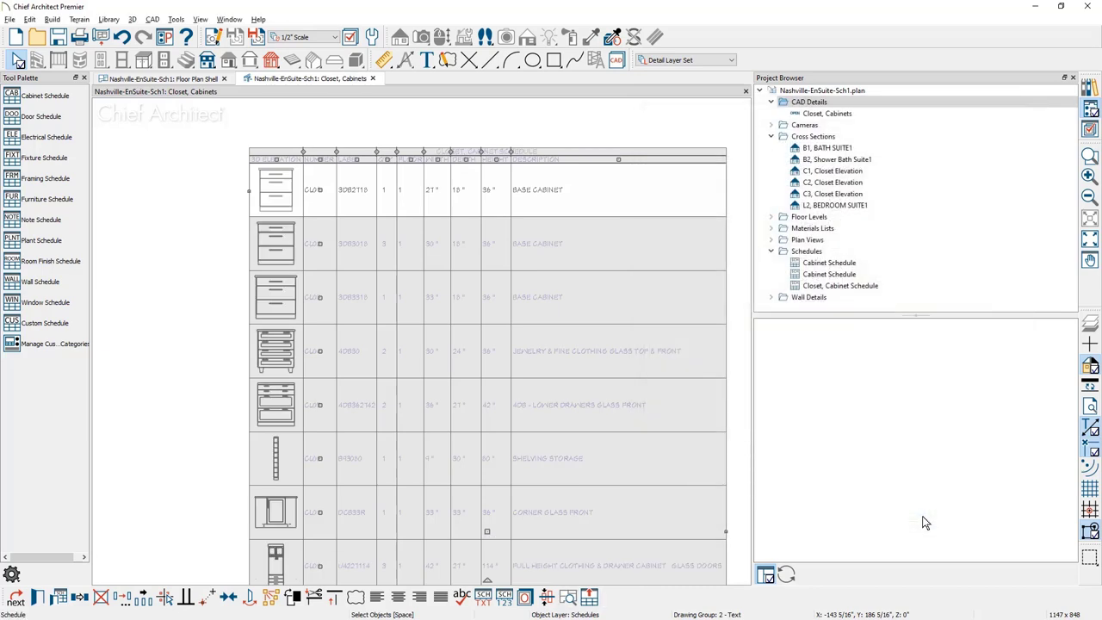
Delete the two schedules named "Cabinet Schedule" from the plan, keeping the closet one
click(861, 265)
shift+click(861, 276)
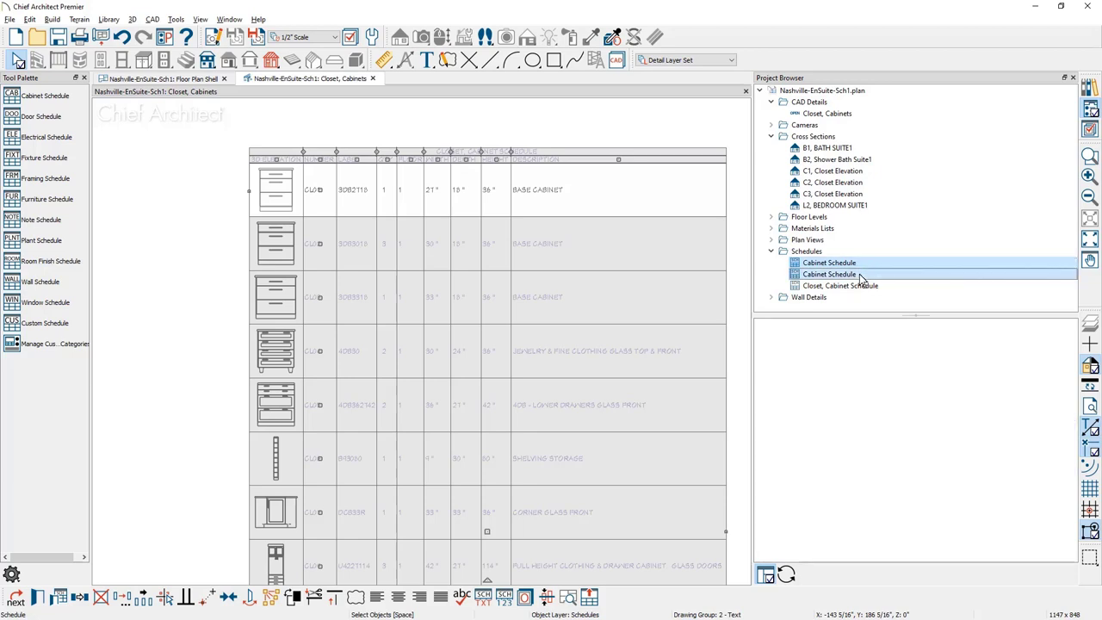
right_click(861, 278)
click(884, 281)
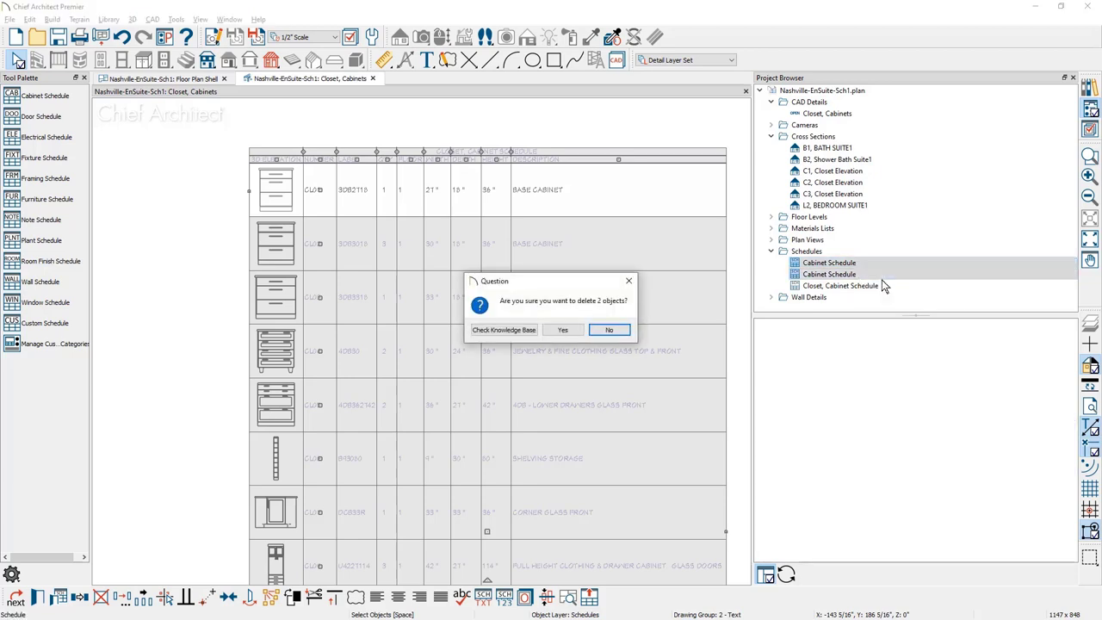
key(y)
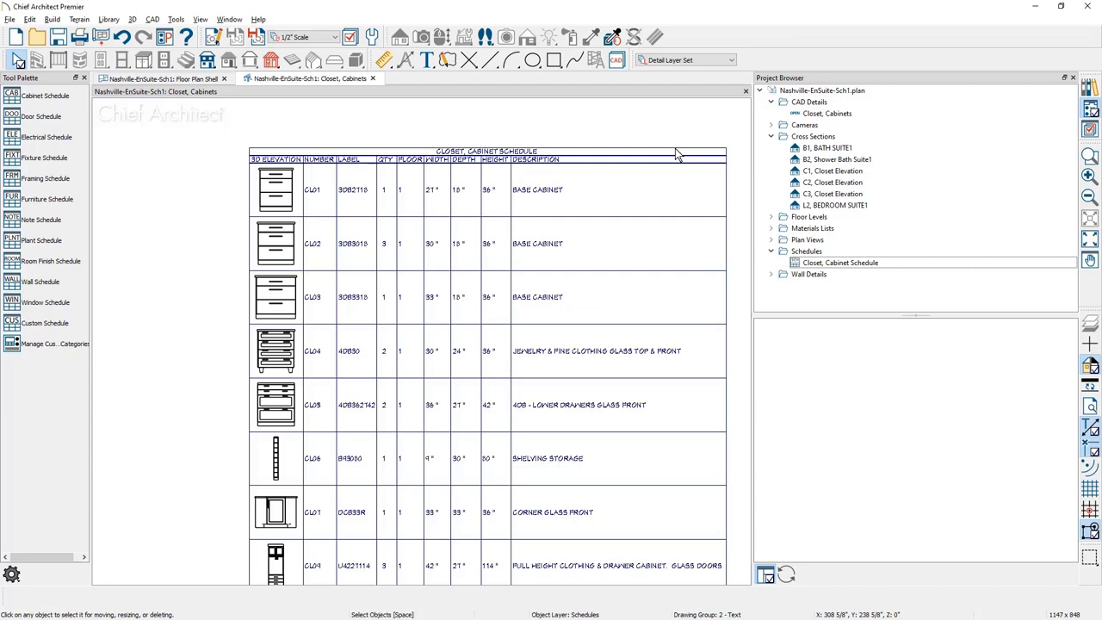
Create a new CAD detail named "Windows" in the plan
click(803, 103)
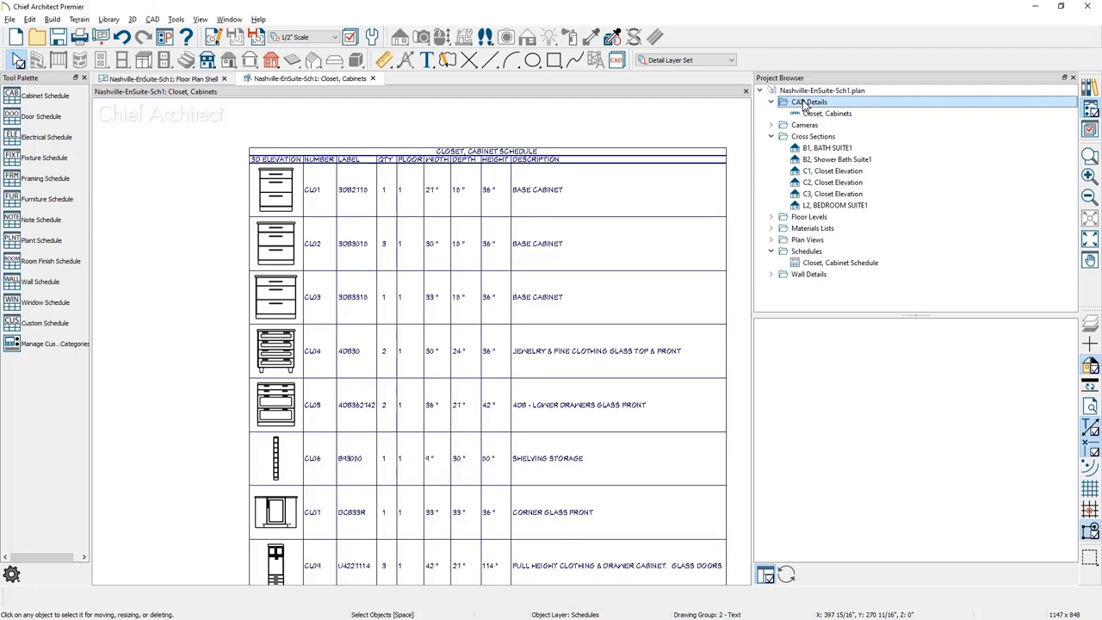
right_click(803, 104)
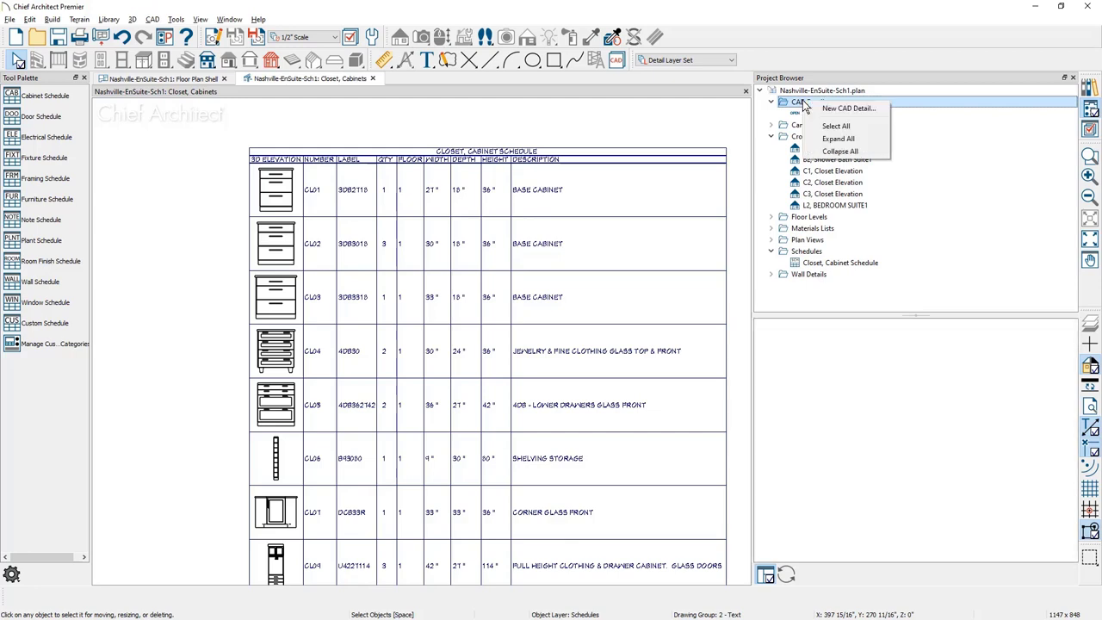
click(835, 110)
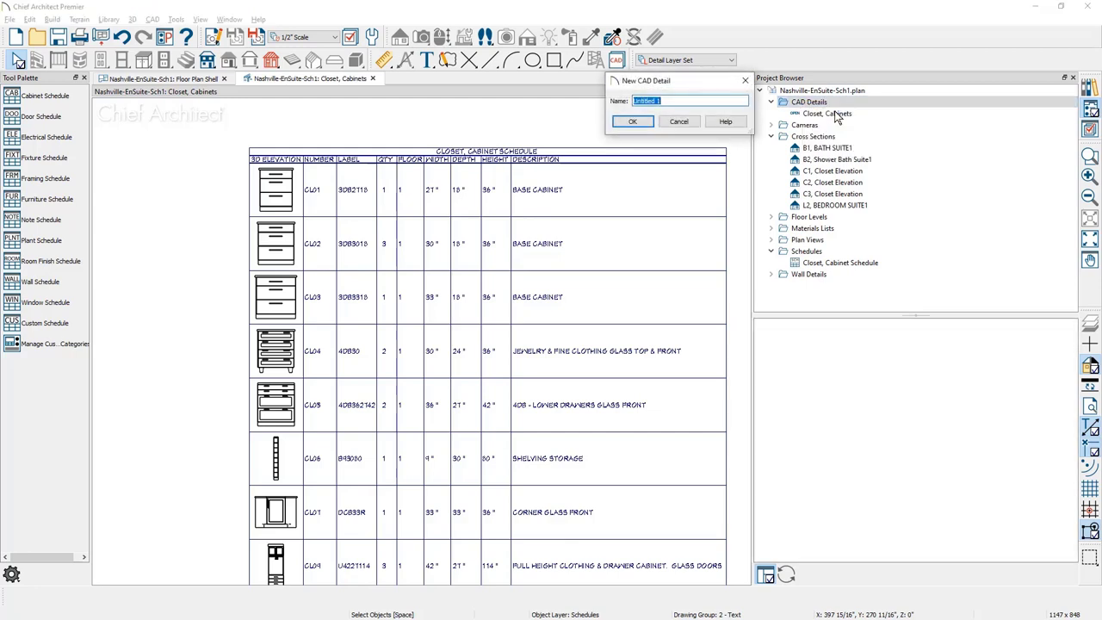
text(Windows)
key(Return)
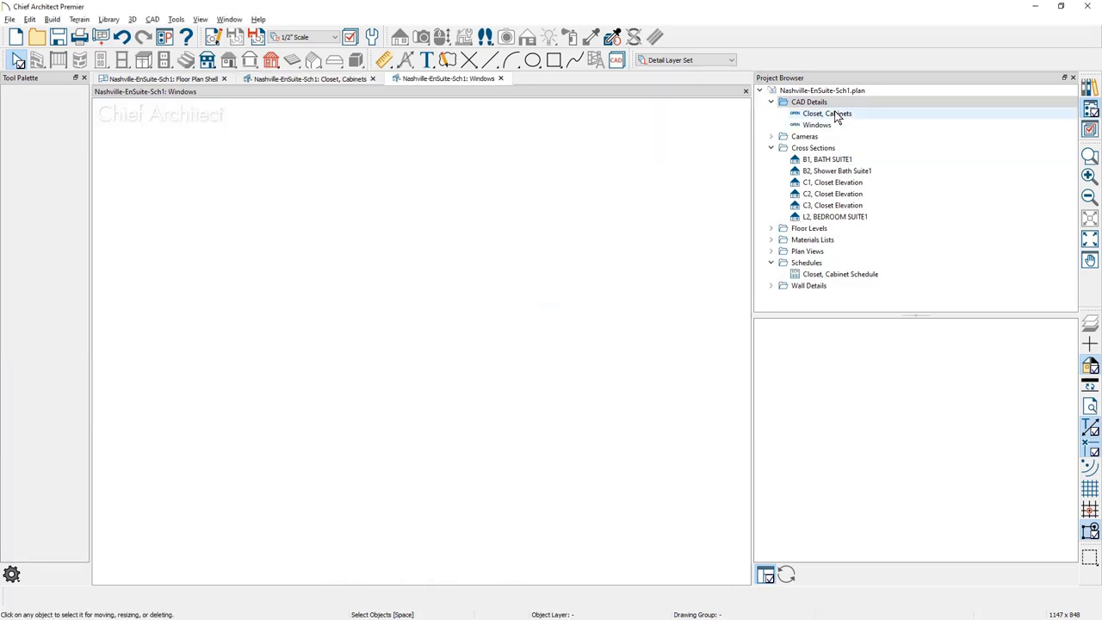
Place a window schedule in the empty "Windows" CAD detail
click(178, 21)
mouse_move(205, 163)
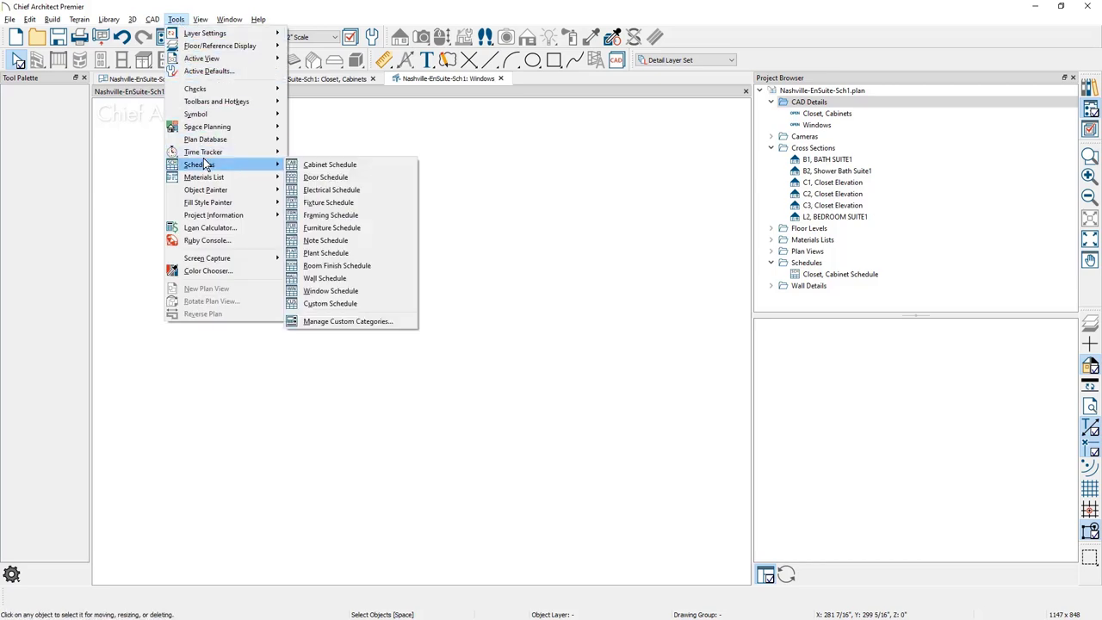
click(340, 291)
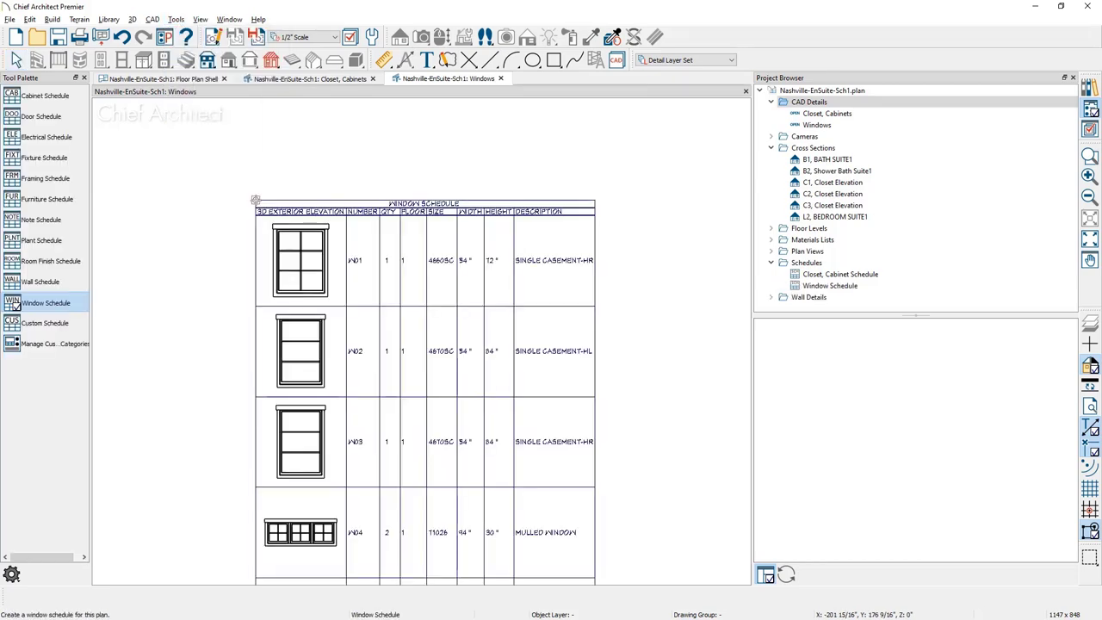
middle_drag(383, 284, 388, 177)
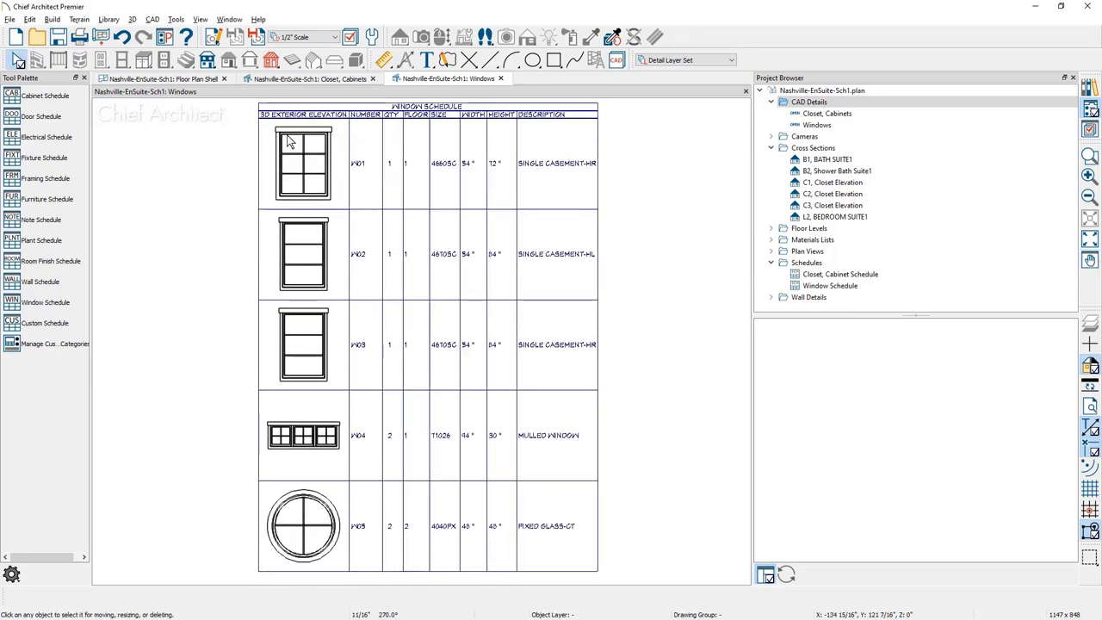
Inspect the window schedule labels around the bedroom suite in the floor plan
click(190, 79)
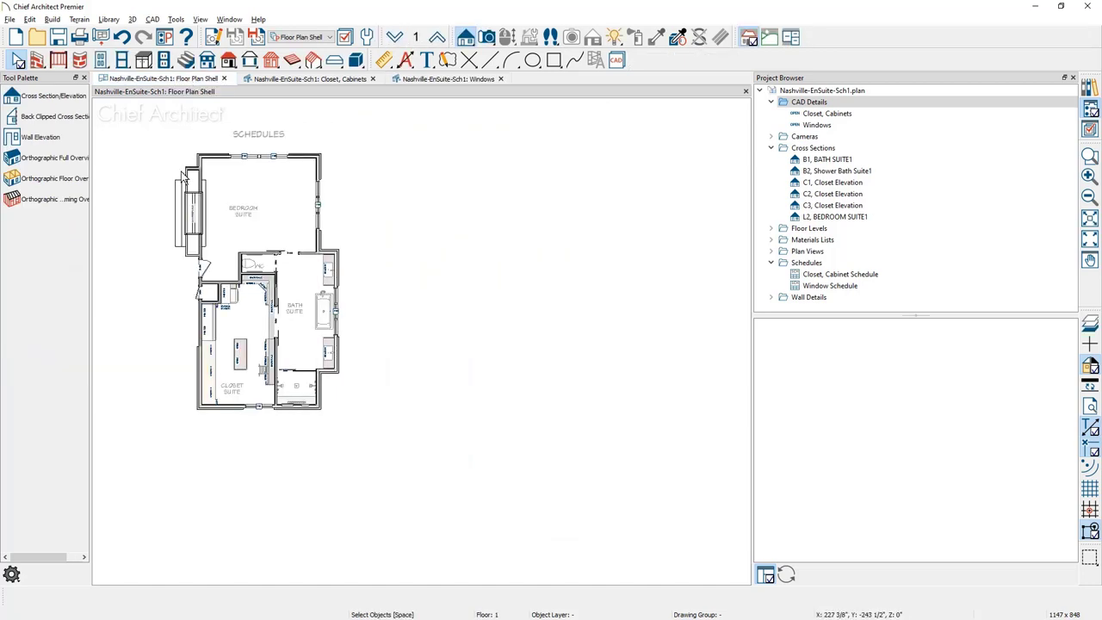
scroll(207, 159, up, 5)
drag(327, 236, 306, 313)
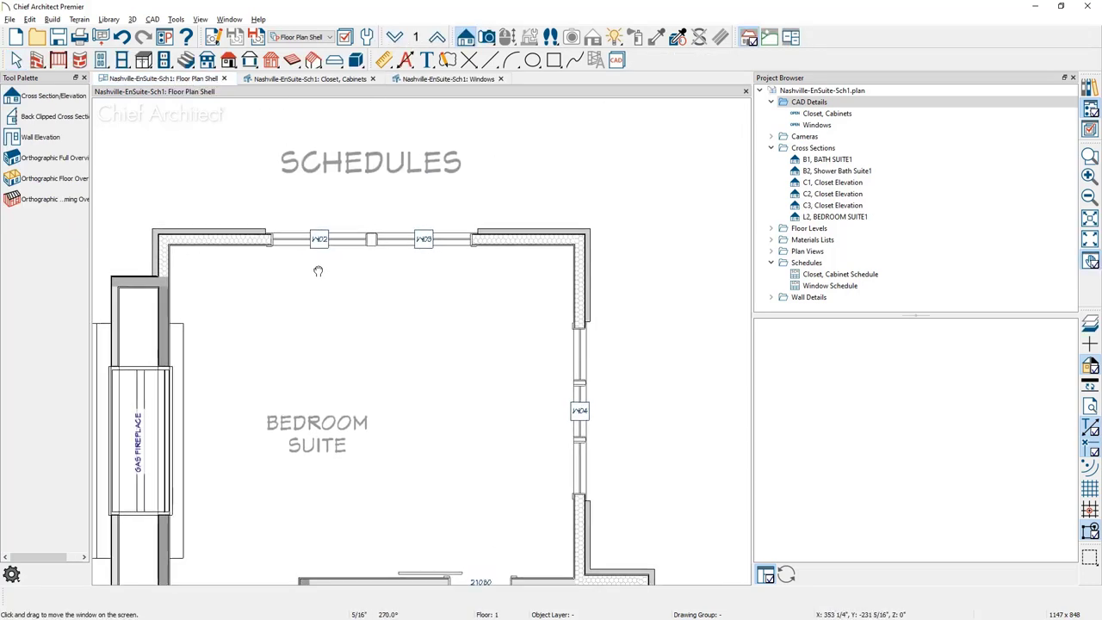
key(Escape)
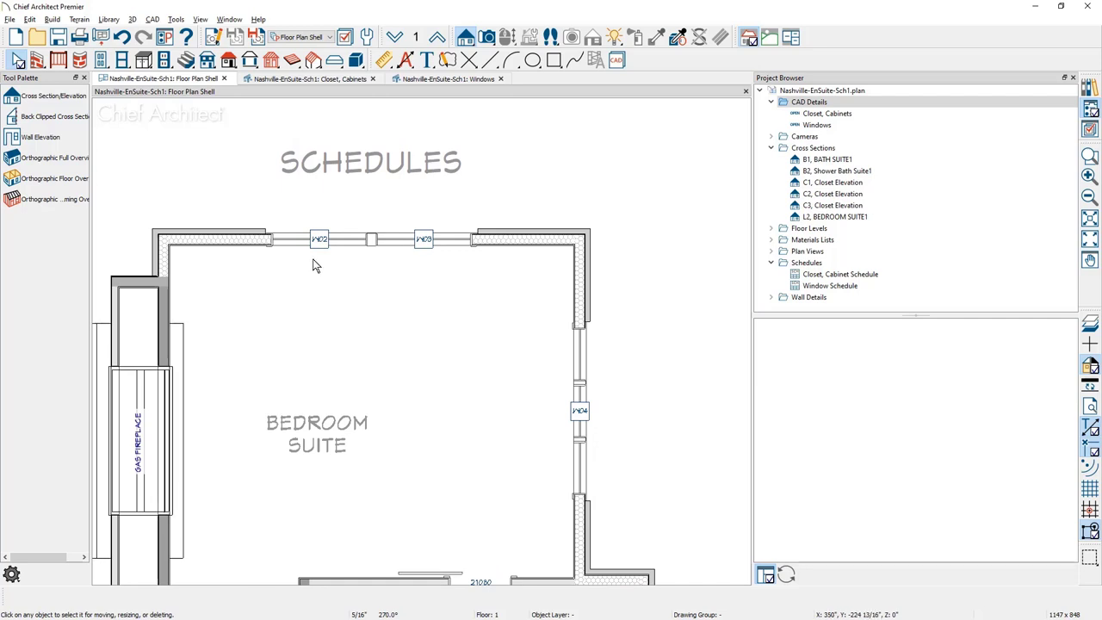
Move the 4660SC single casement row to third place in the window schedule and locate that window in the floor plan
click(441, 79)
click(334, 167)
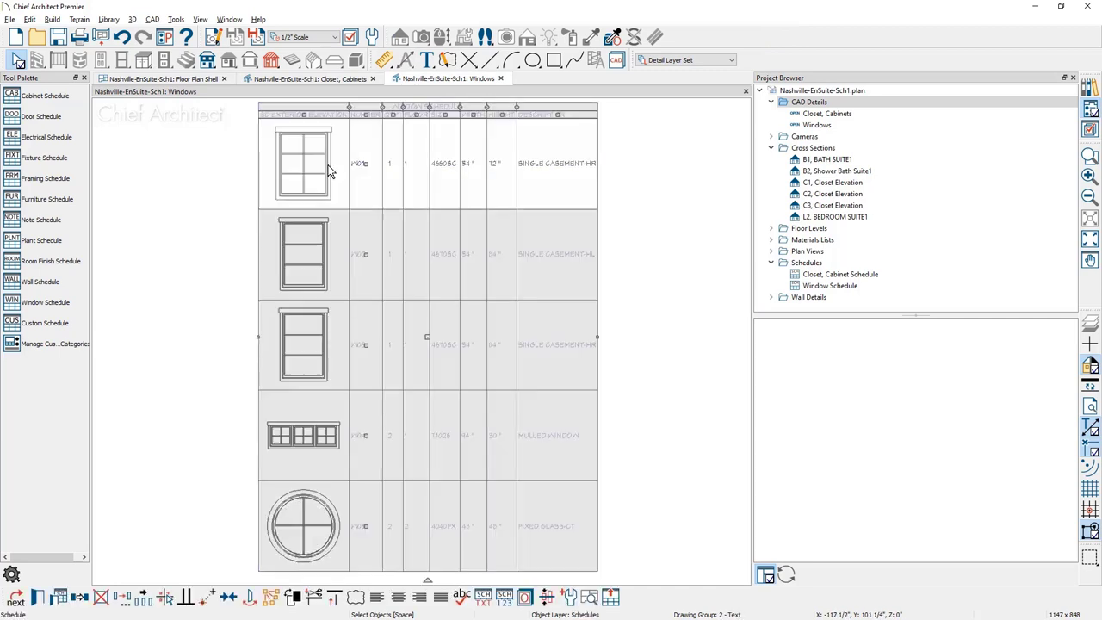
drag(363, 172, 365, 338)
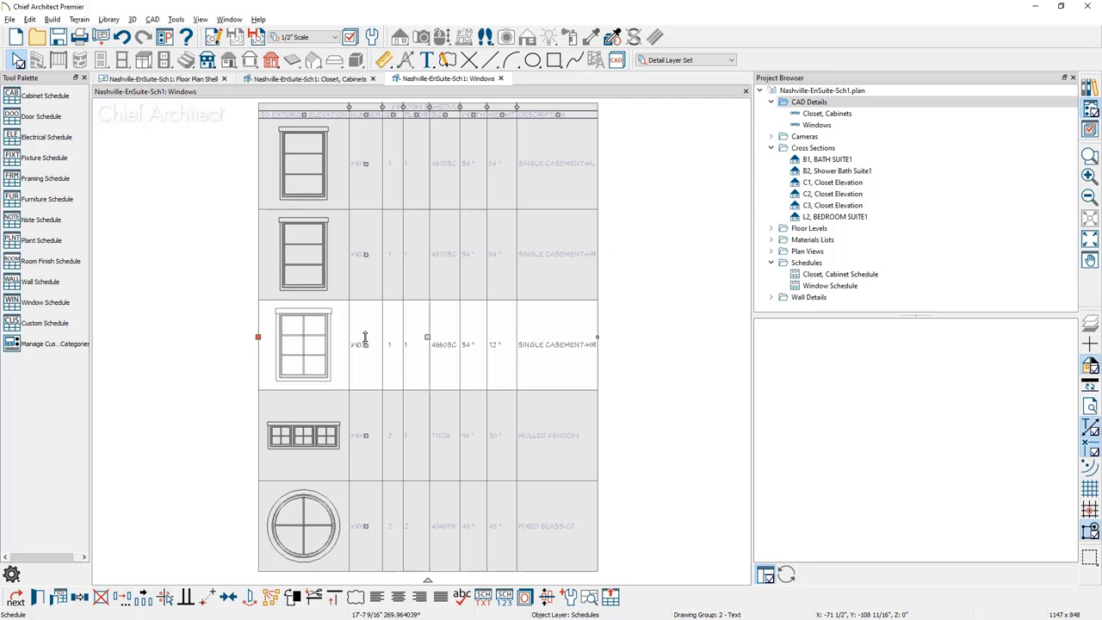
click(592, 597)
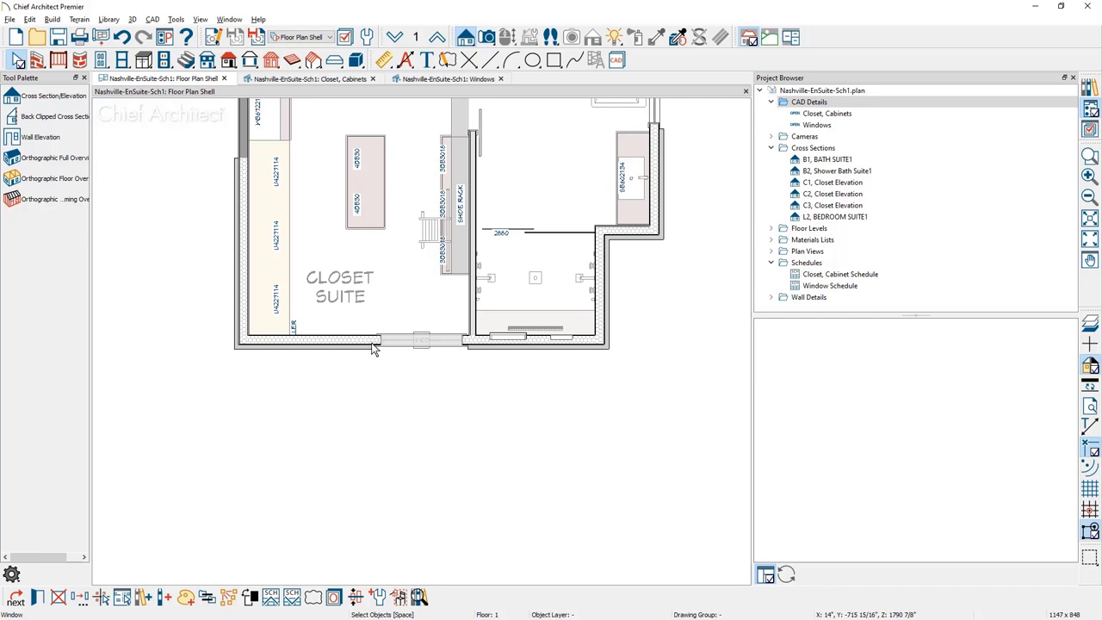
Add the comment "THIS IS CUSTOM WINDOW" to the round fixed glass window through its window schedule row
click(444, 80)
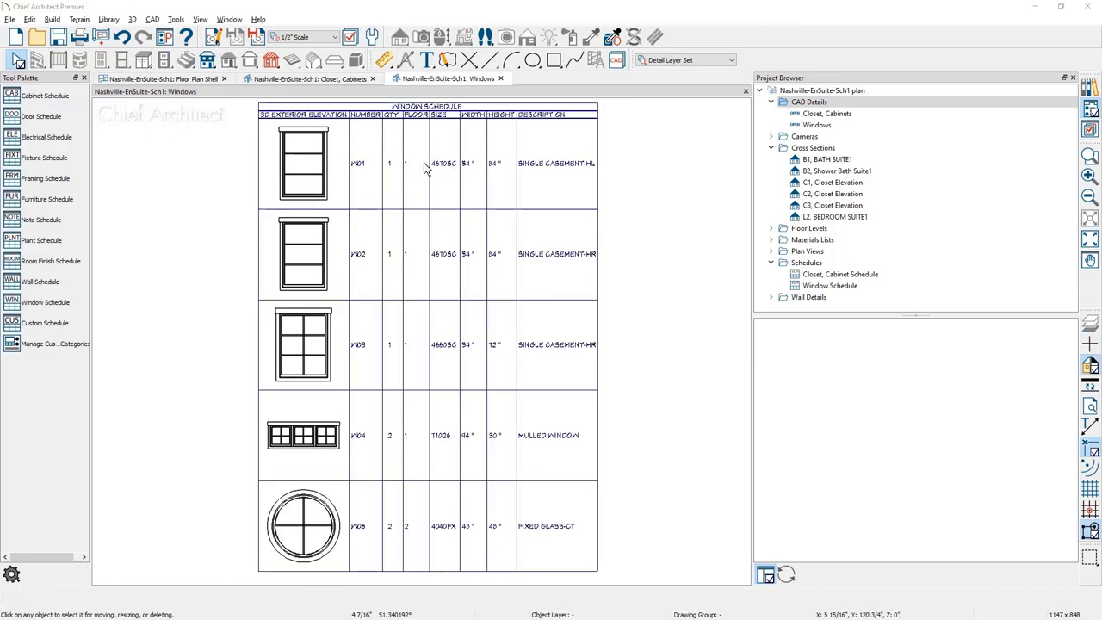
click(315, 539)
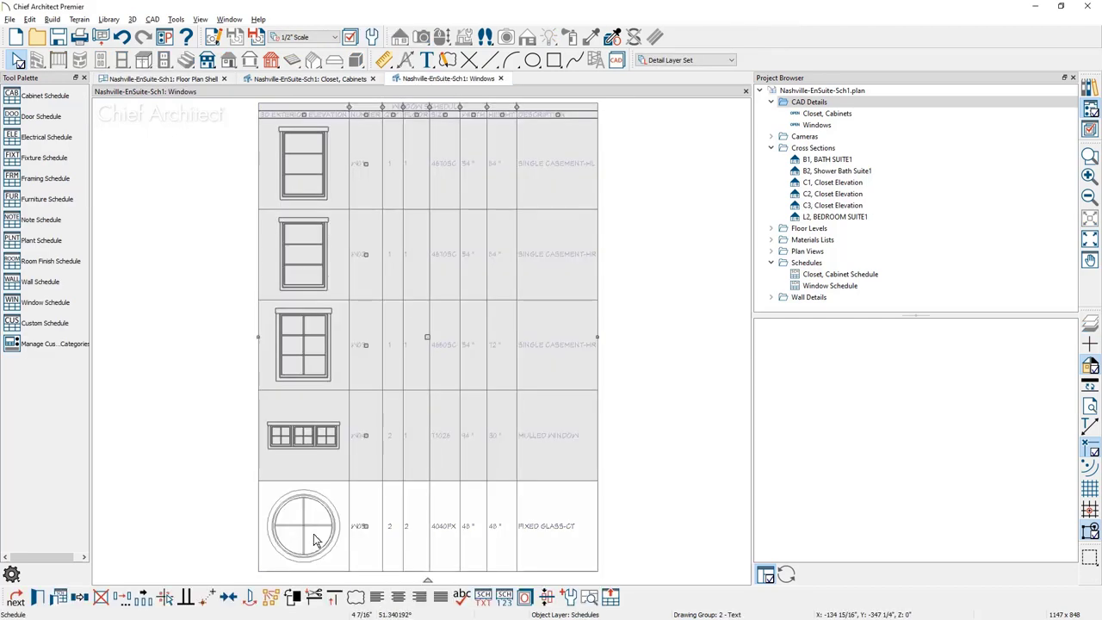
click(60, 597)
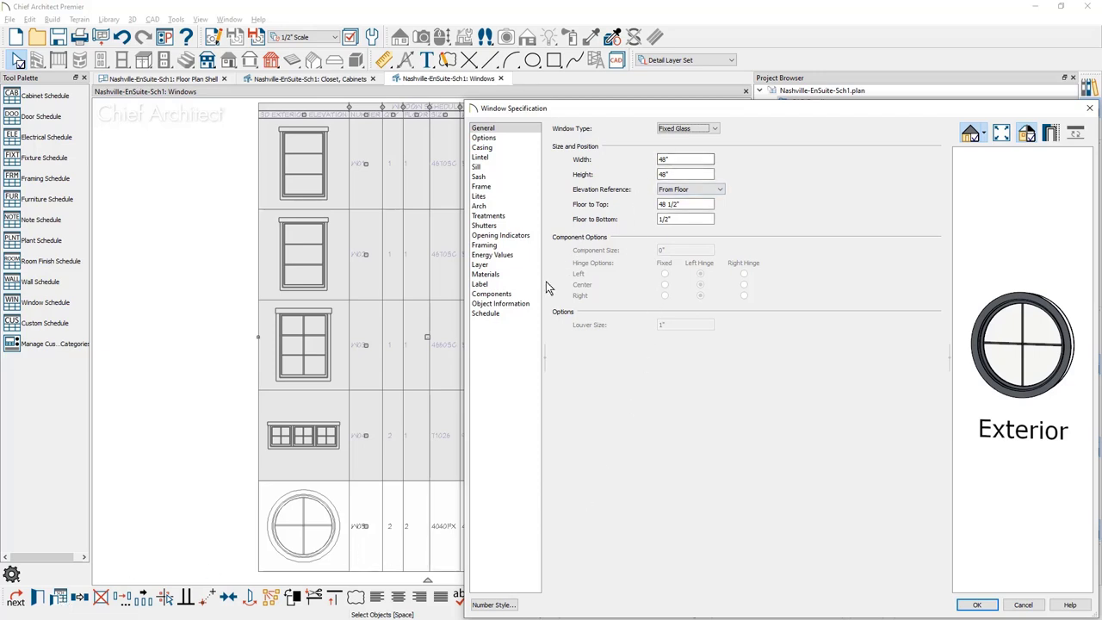
click(503, 304)
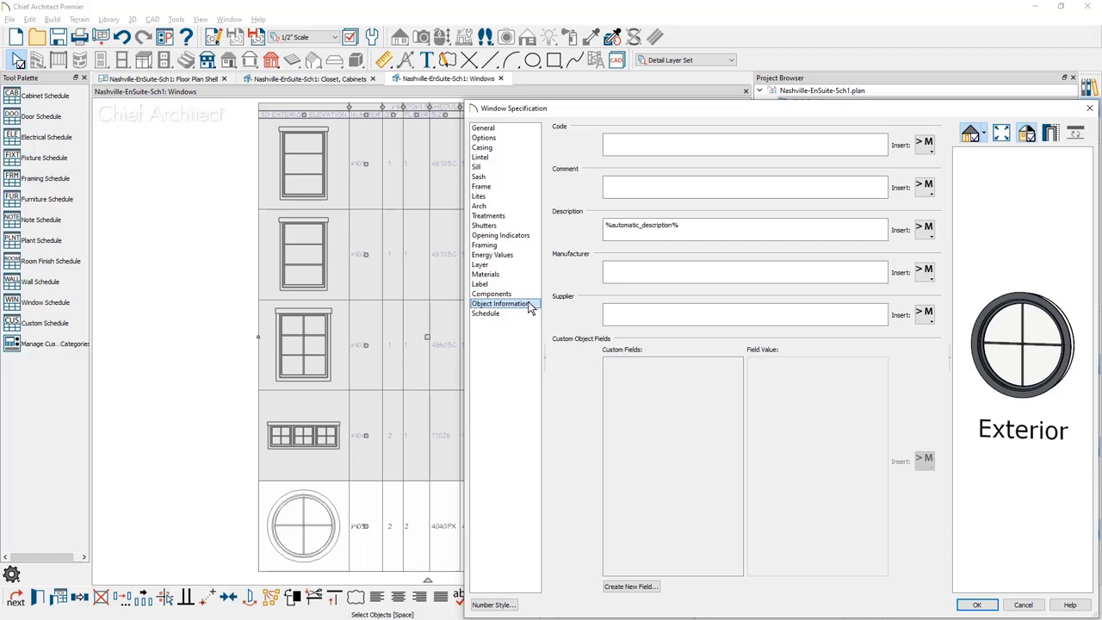
click(642, 190)
text(TH)
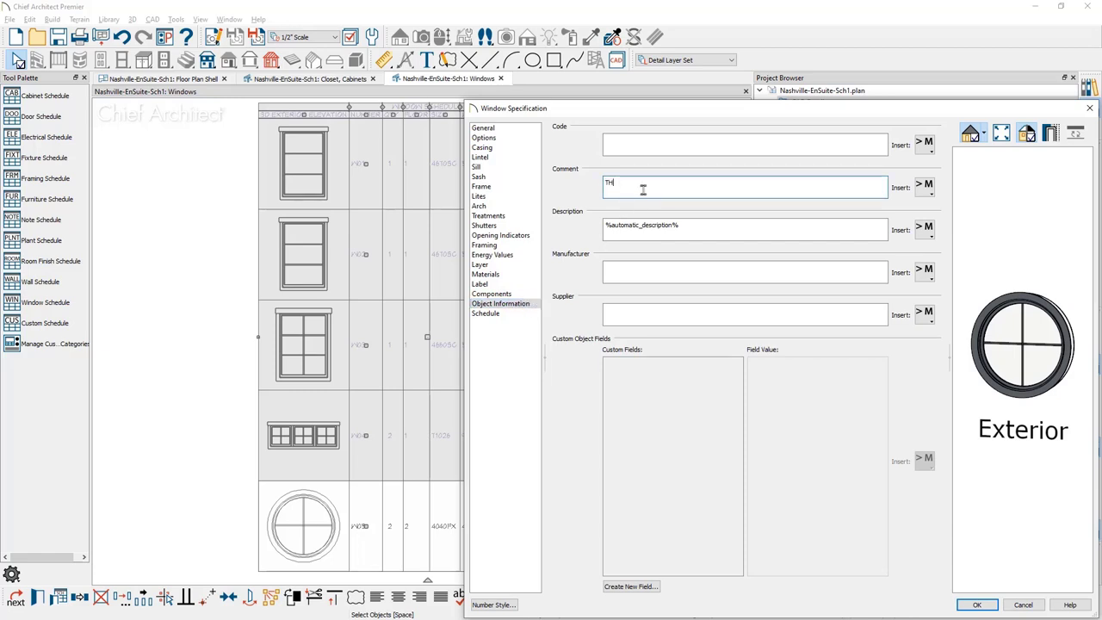
text(IS IS CUSTOM WINDOW)
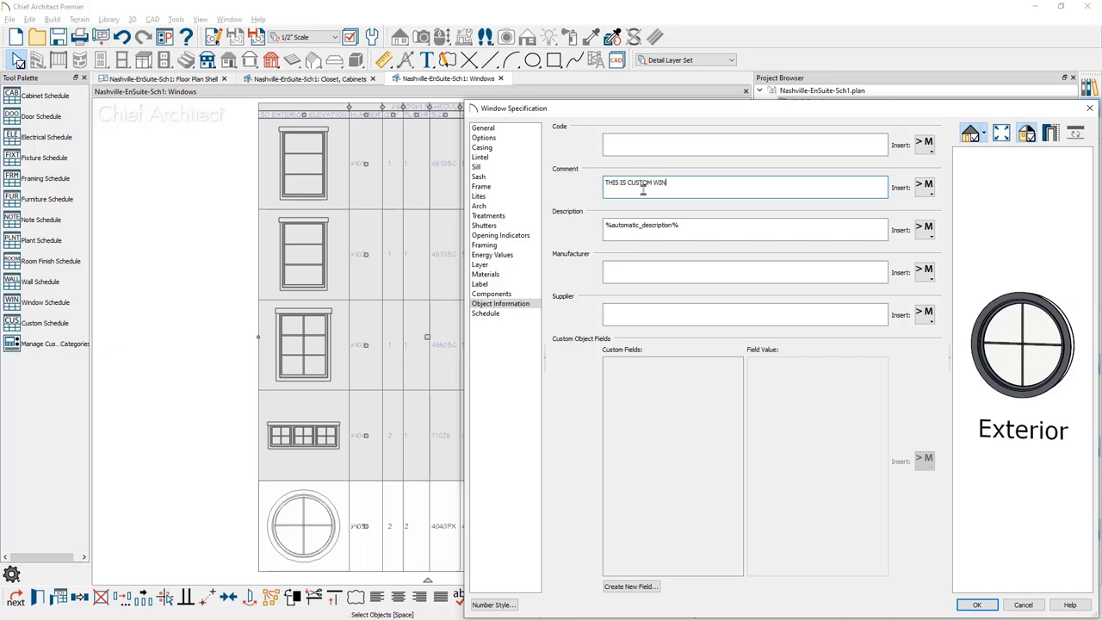
click(977, 605)
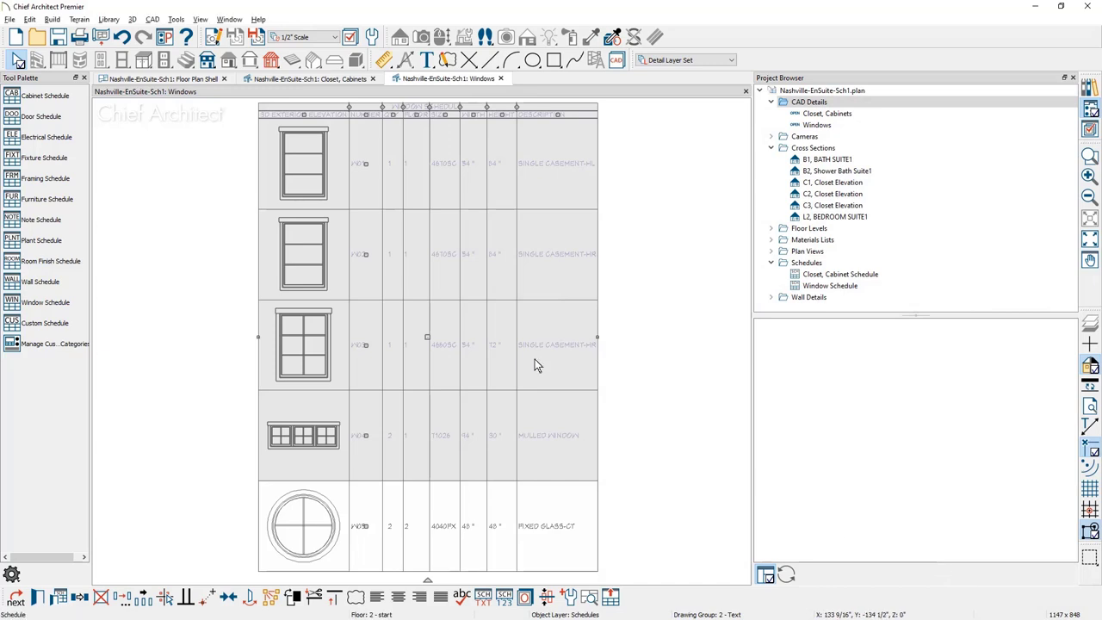
Add the Comments column after Description in the window schedule
double_click(535, 359)
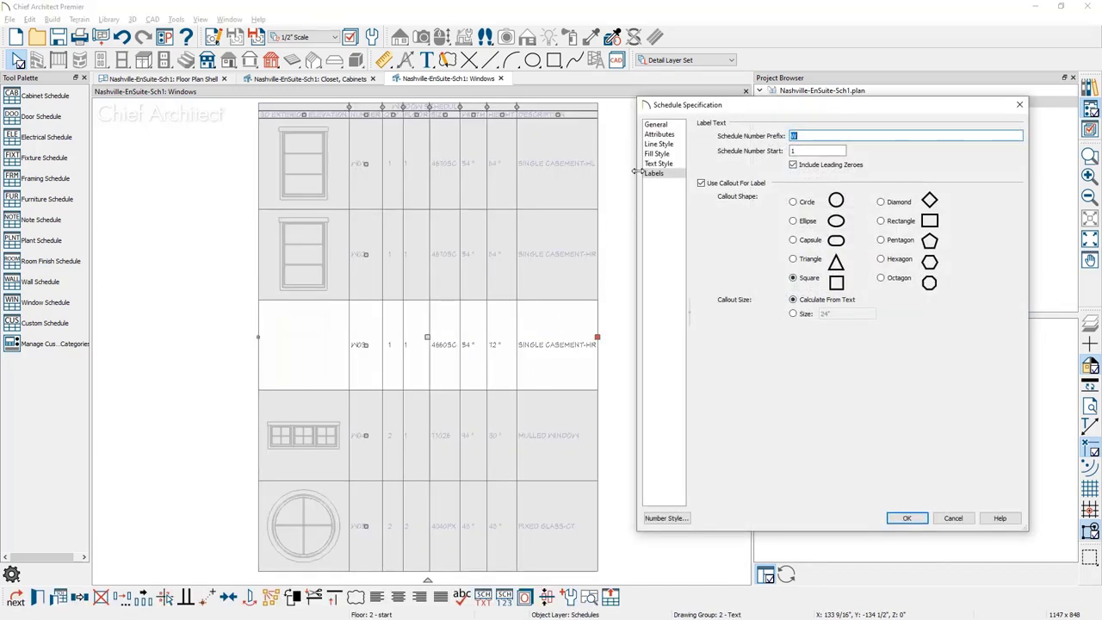
click(657, 125)
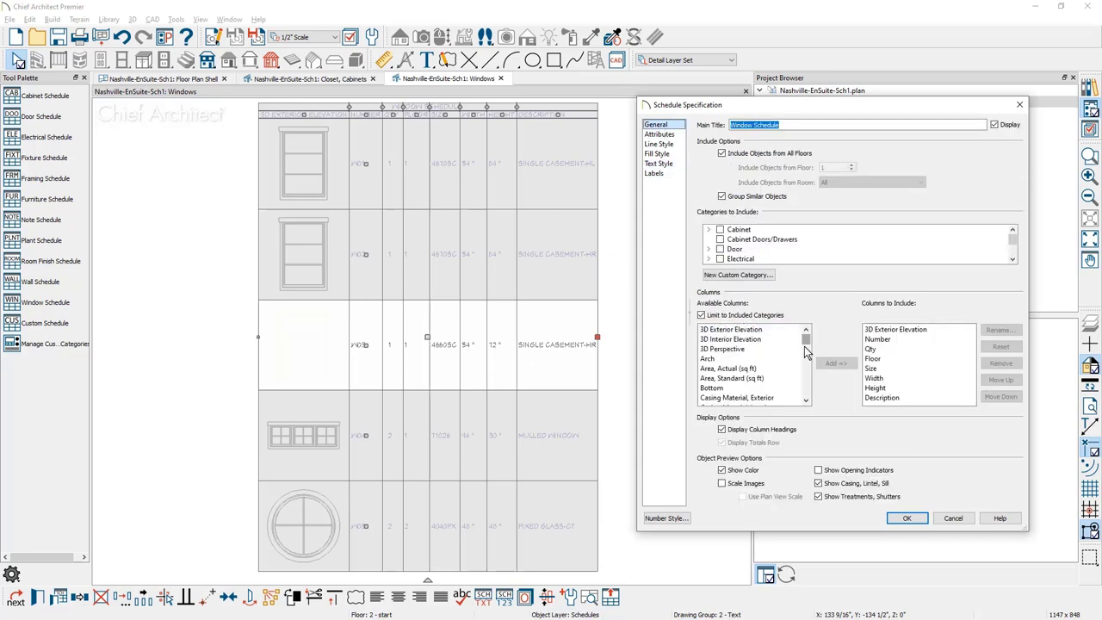
drag(807, 338, 808, 361)
click(736, 330)
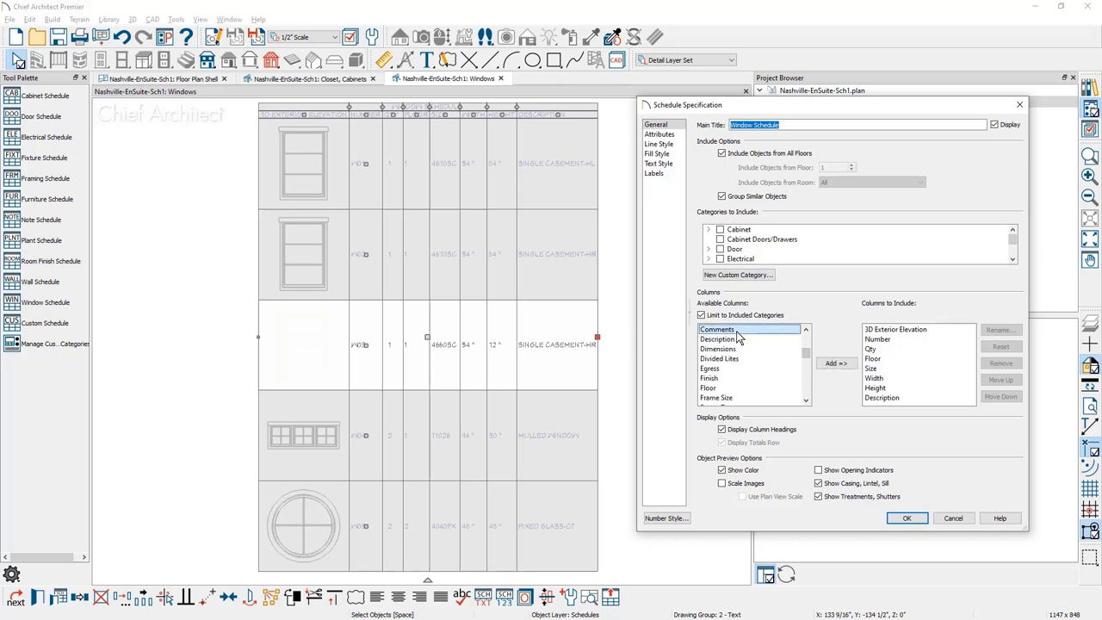
click(835, 368)
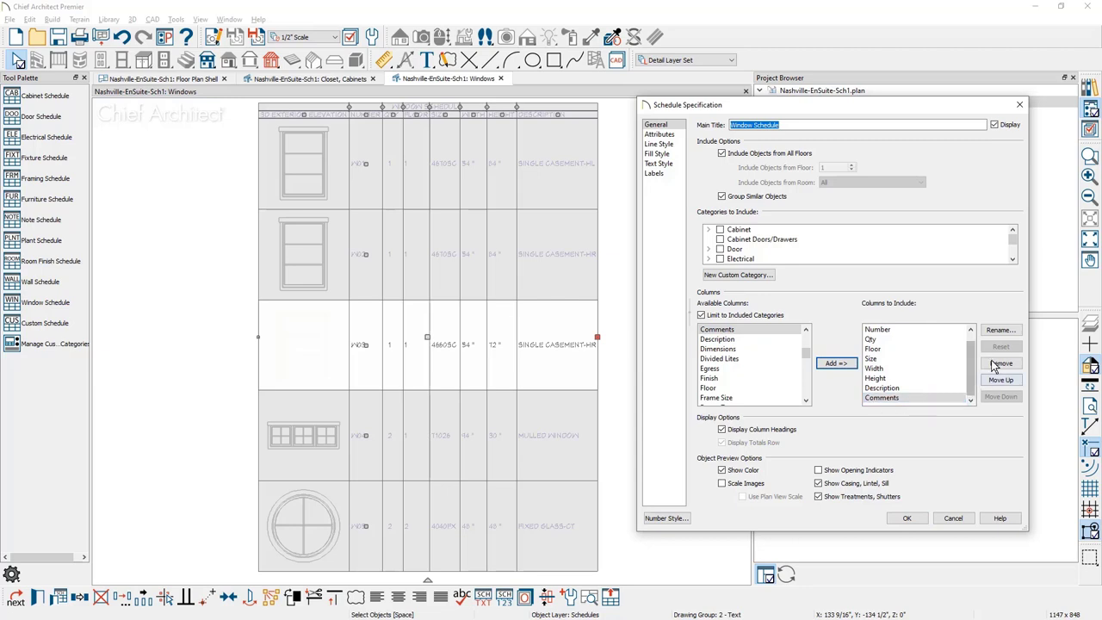
click(907, 517)
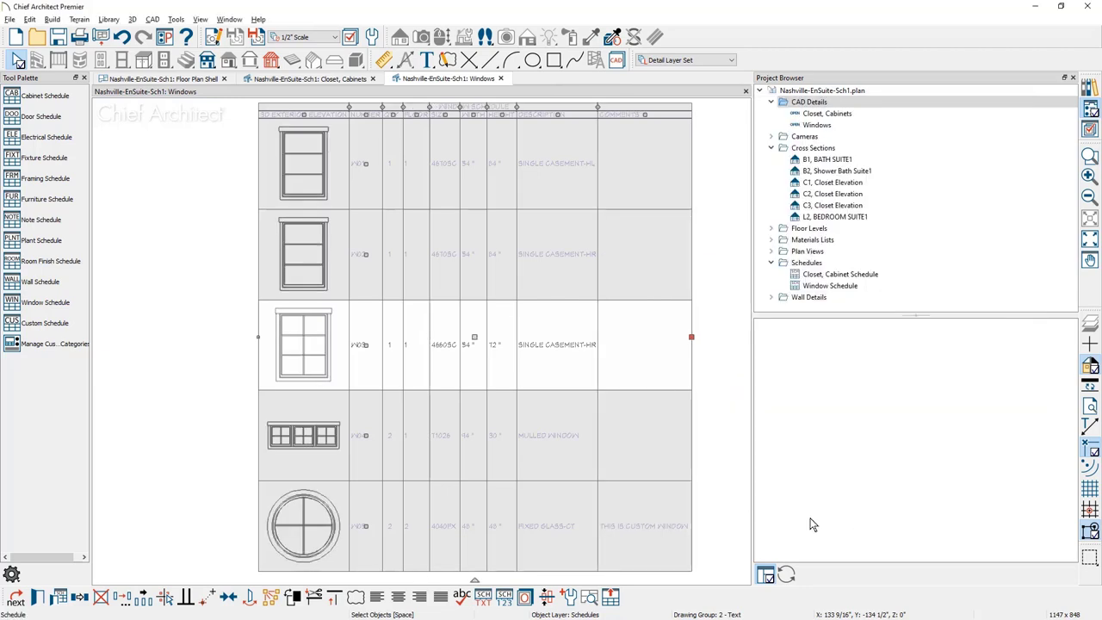
click(714, 523)
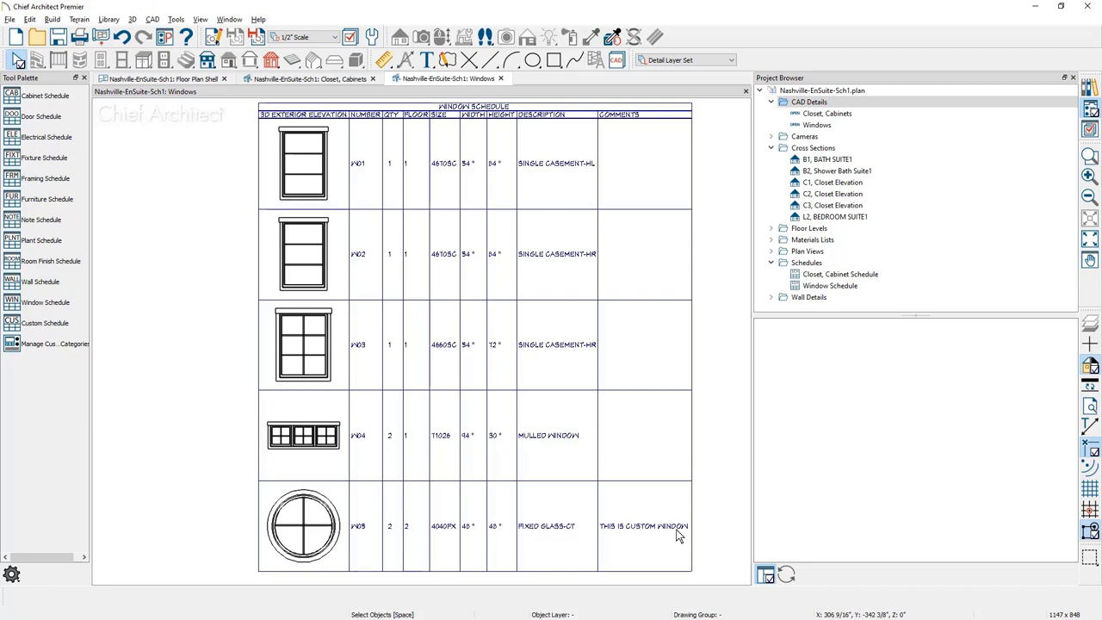
Create a new CAD detail named "Doors" in the plan
right_click(835, 104)
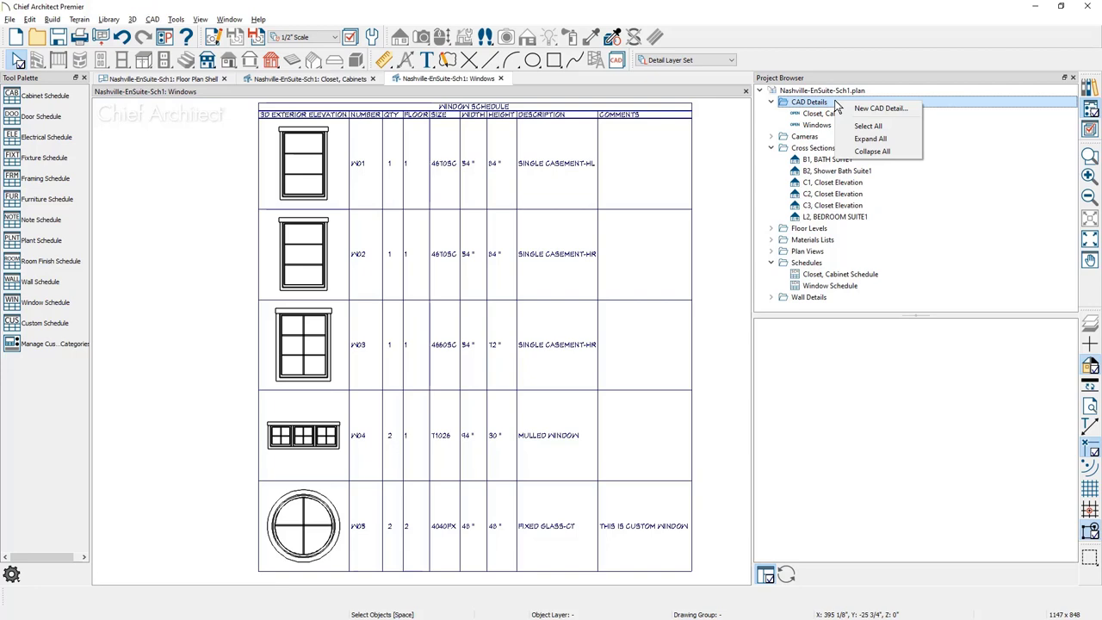
click(908, 110)
text(Do)
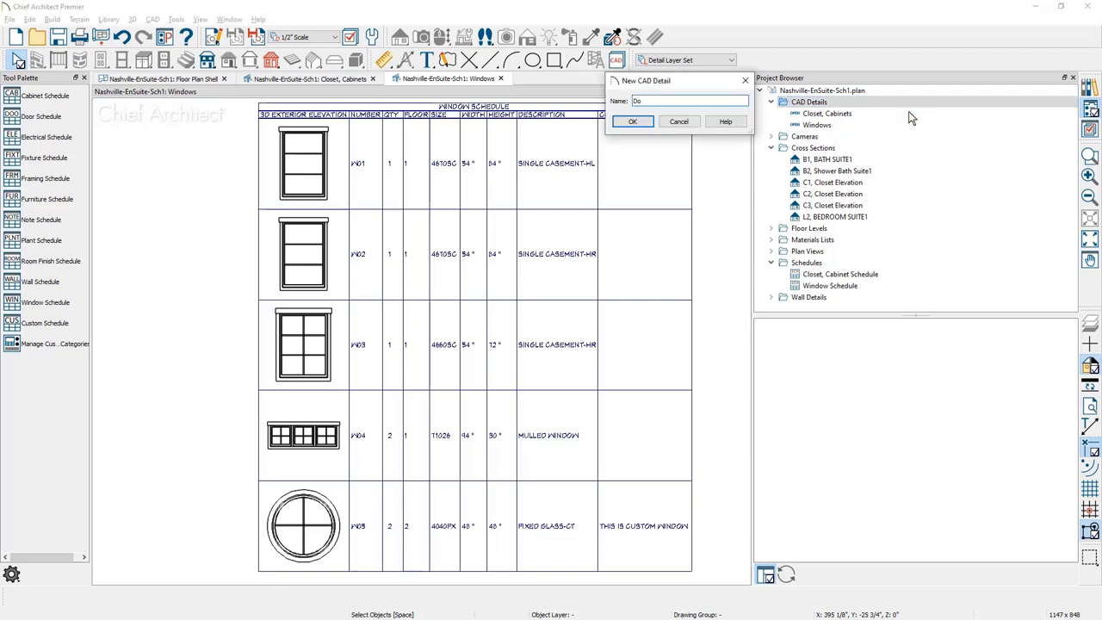
text(ors)
key(Return)
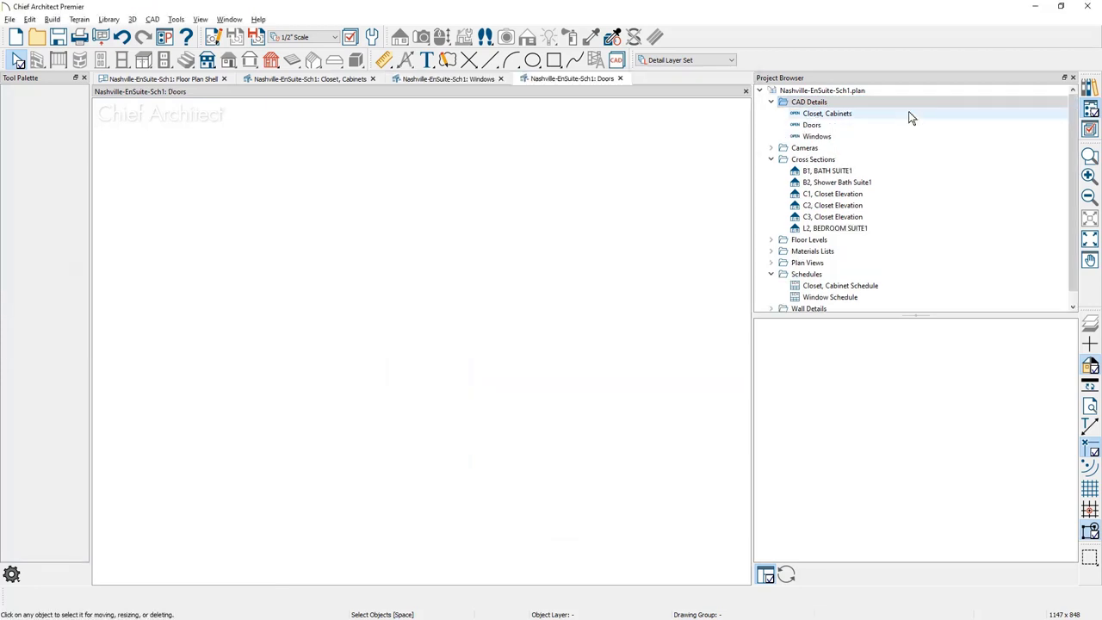
Place a door schedule in the empty "Doors" CAD detail
click(179, 19)
mouse_move(222, 166)
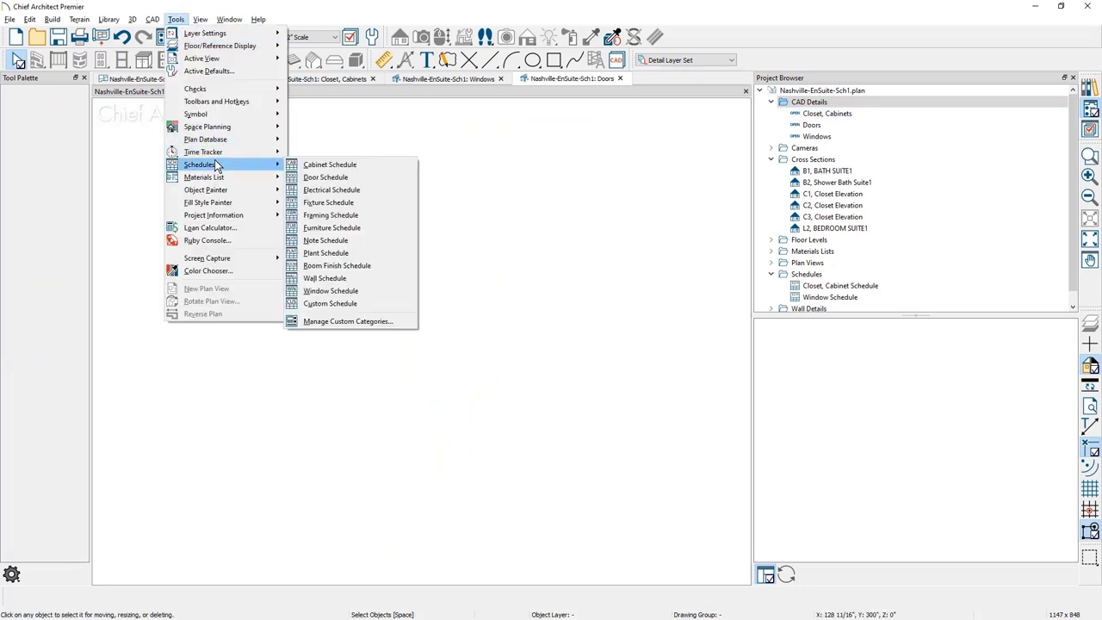
click(338, 178)
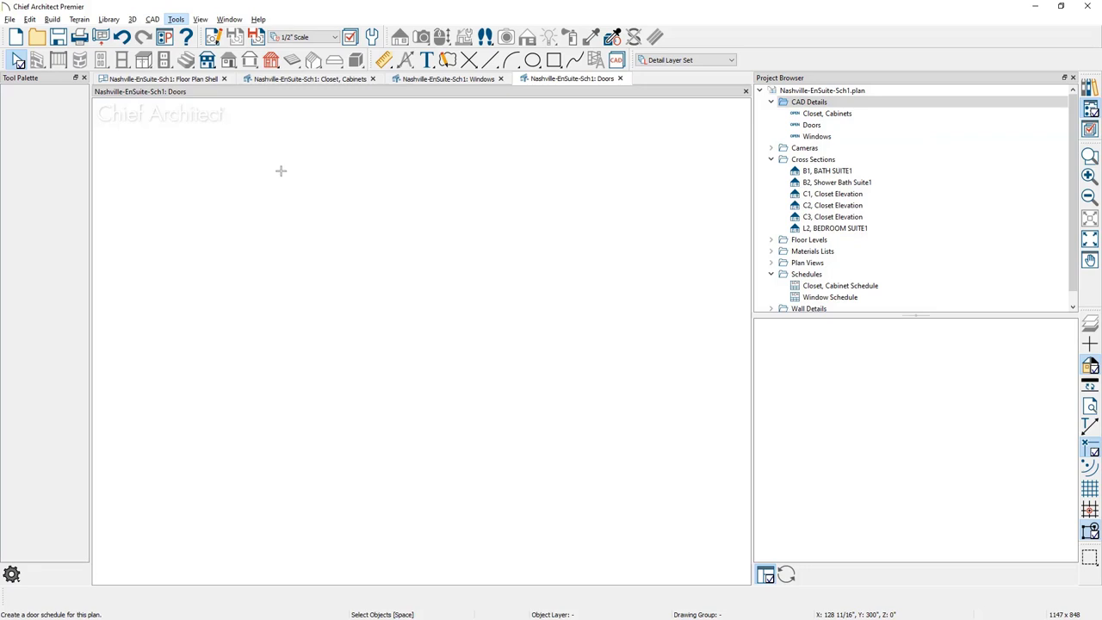
click(280, 171)
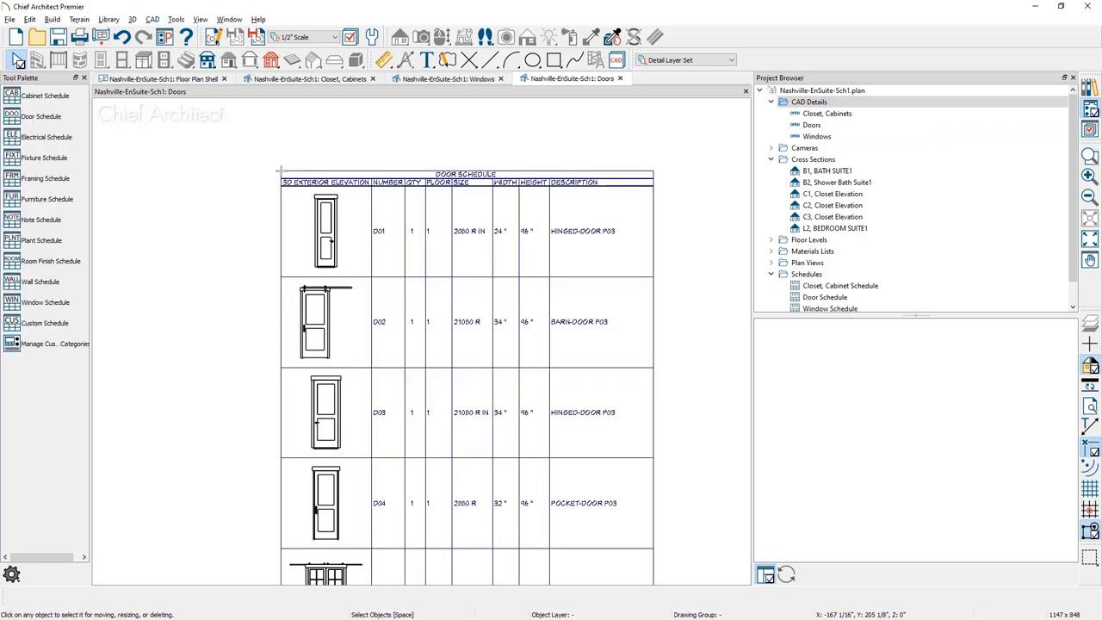
Include the glass barn door at the bath suite's shower in the schedule, using Include in Schedule As with the Door category
click(198, 80)
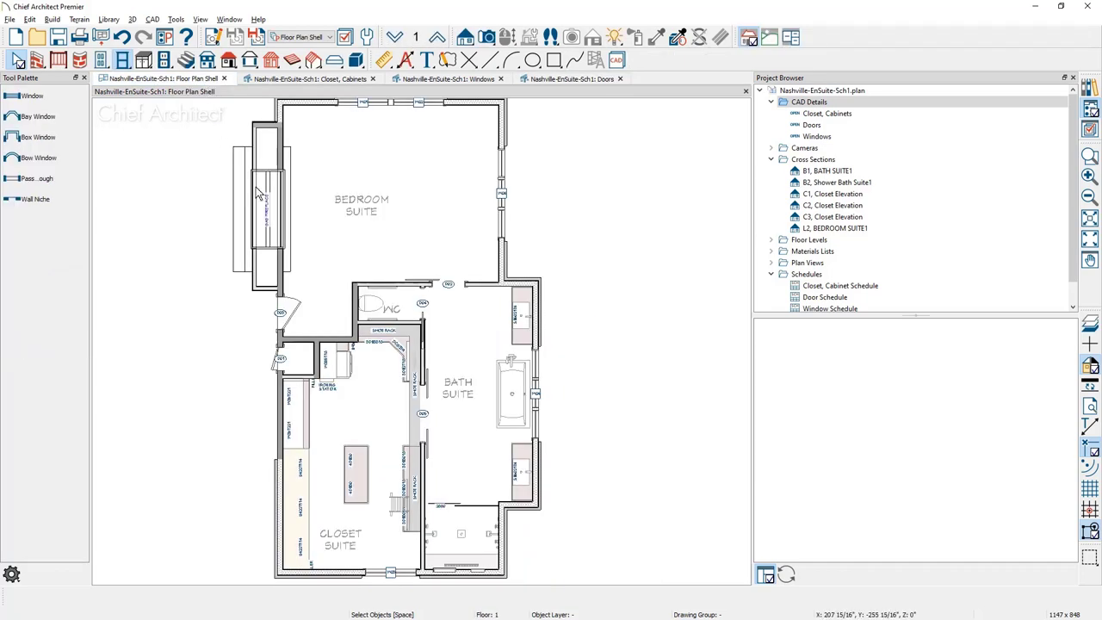
scroll(437, 317, up, 2)
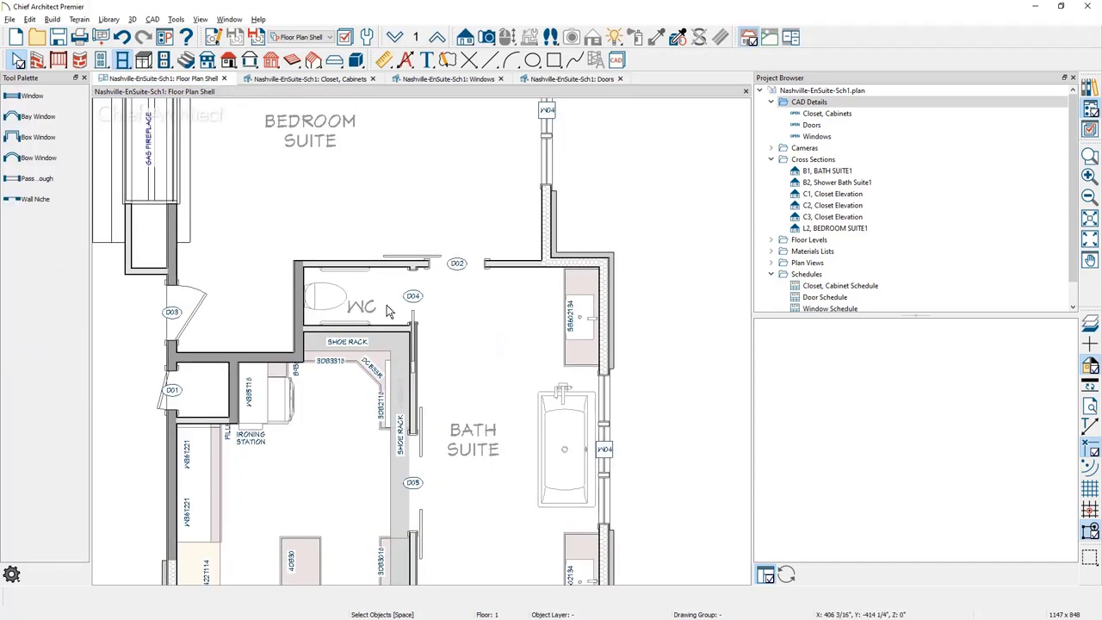
middle_drag(454, 461, 505, 216)
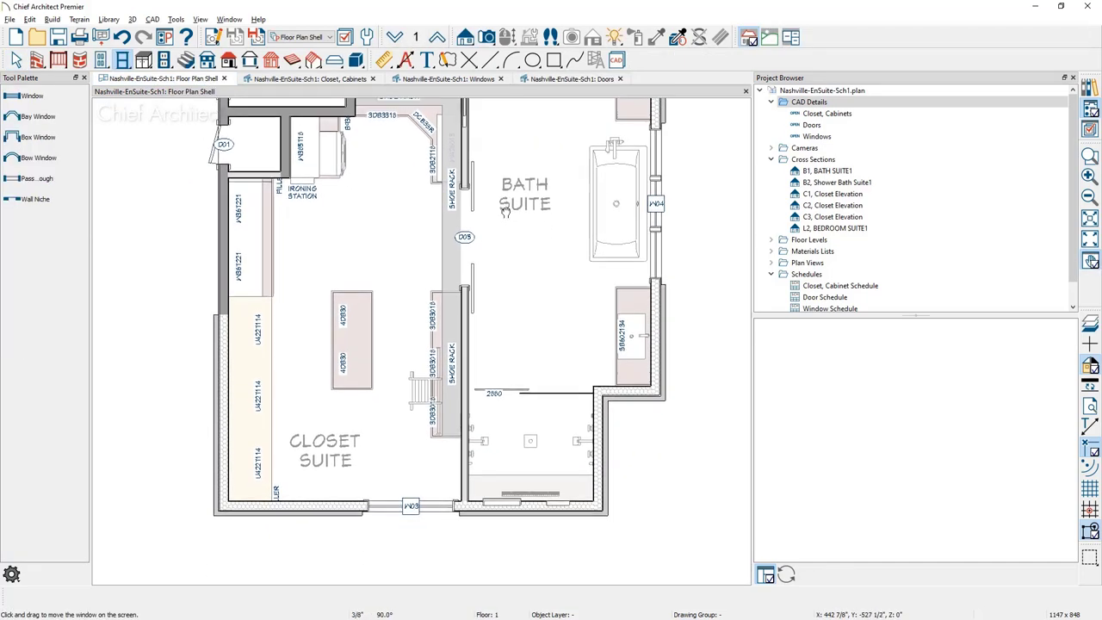
scroll(493, 412, up, 2)
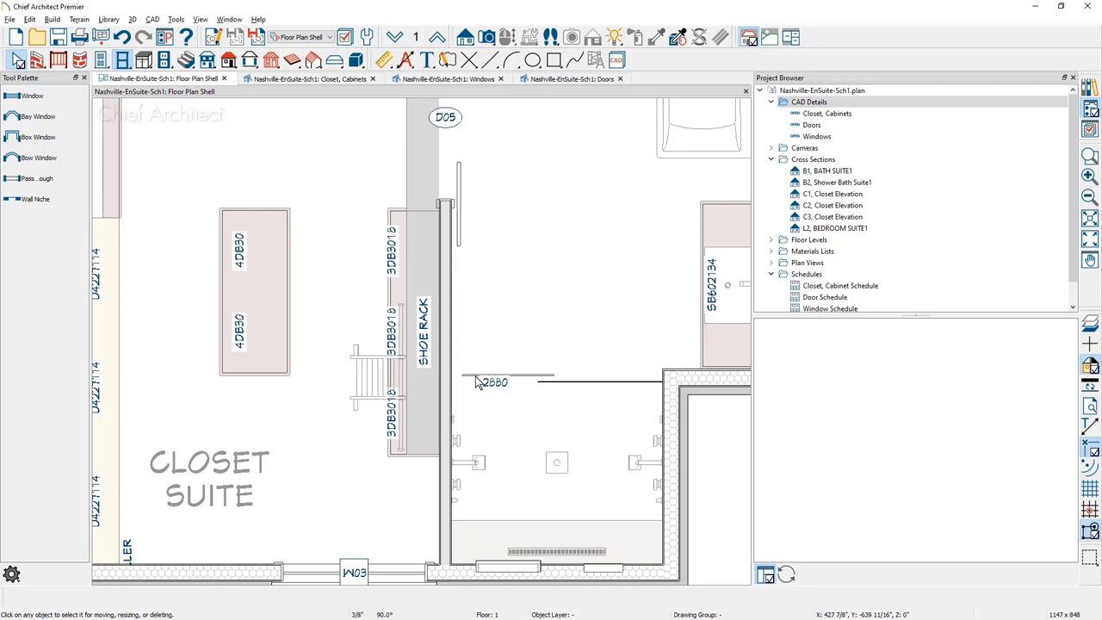
double_click(476, 382)
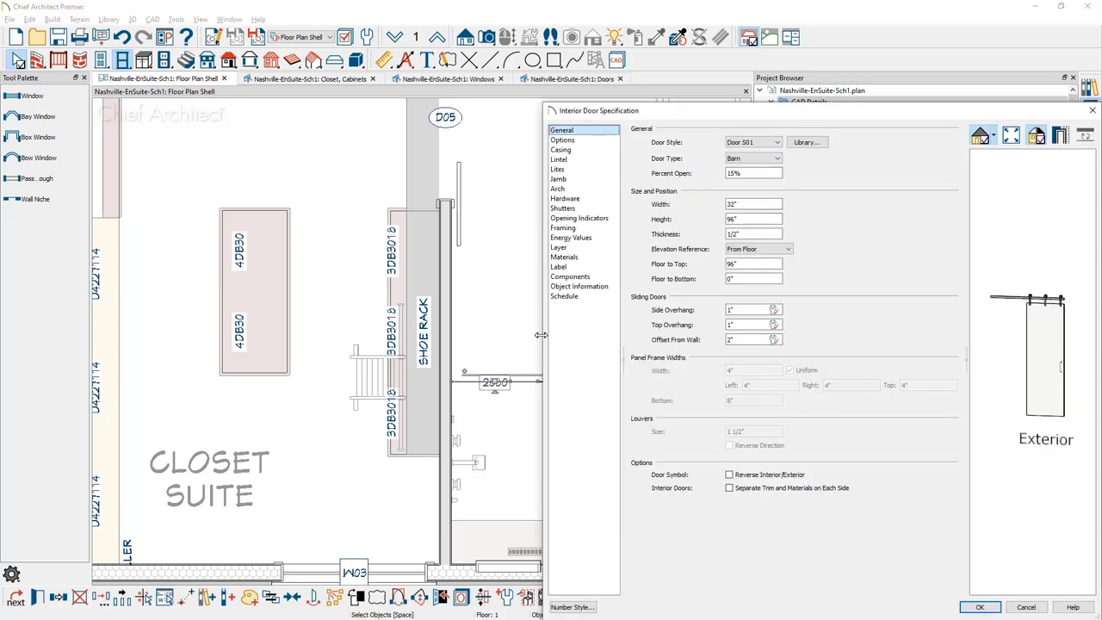
click(571, 298)
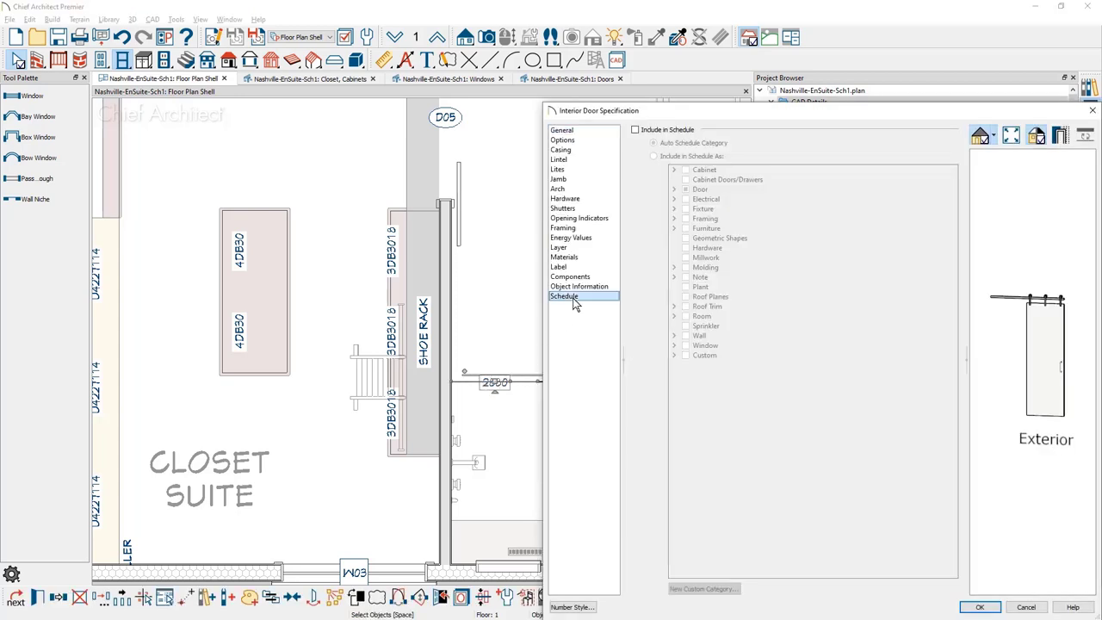
click(636, 131)
click(637, 132)
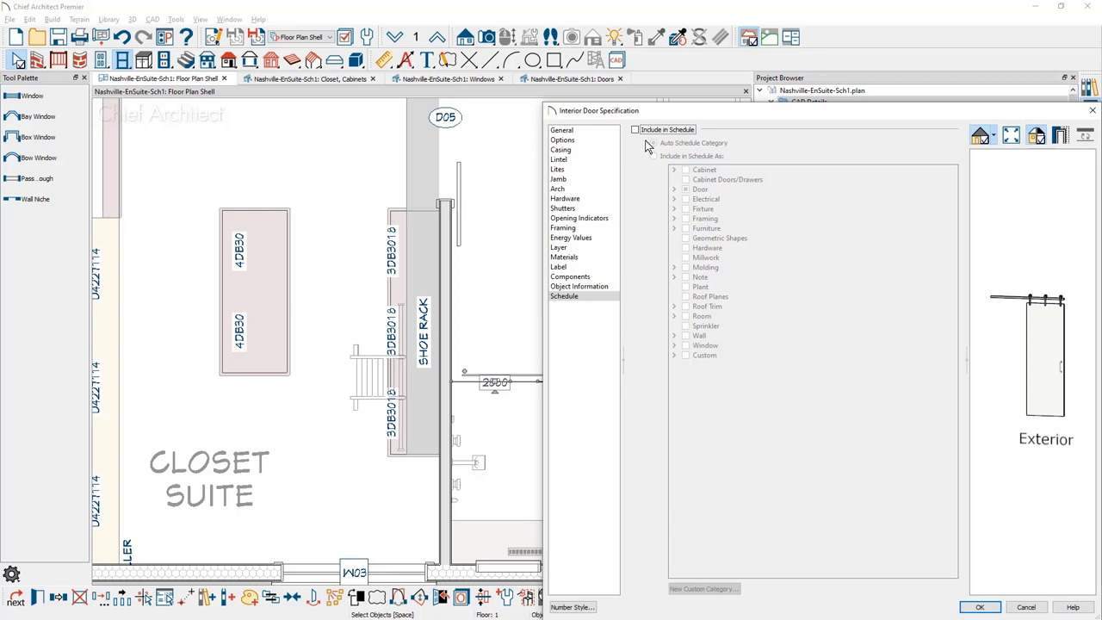
click(637, 130)
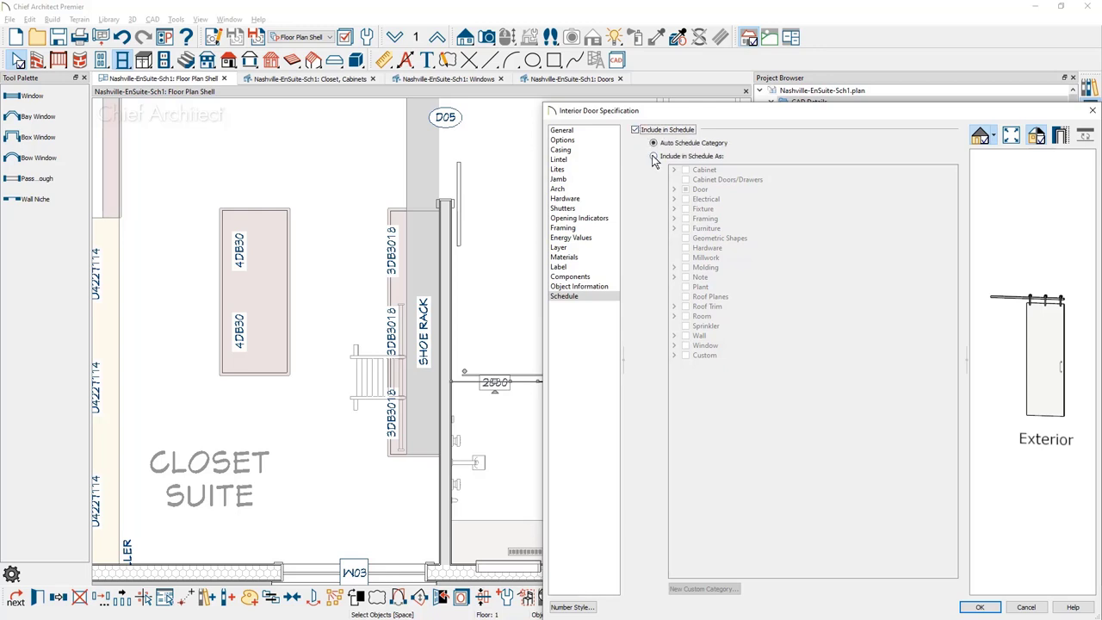
click(654, 155)
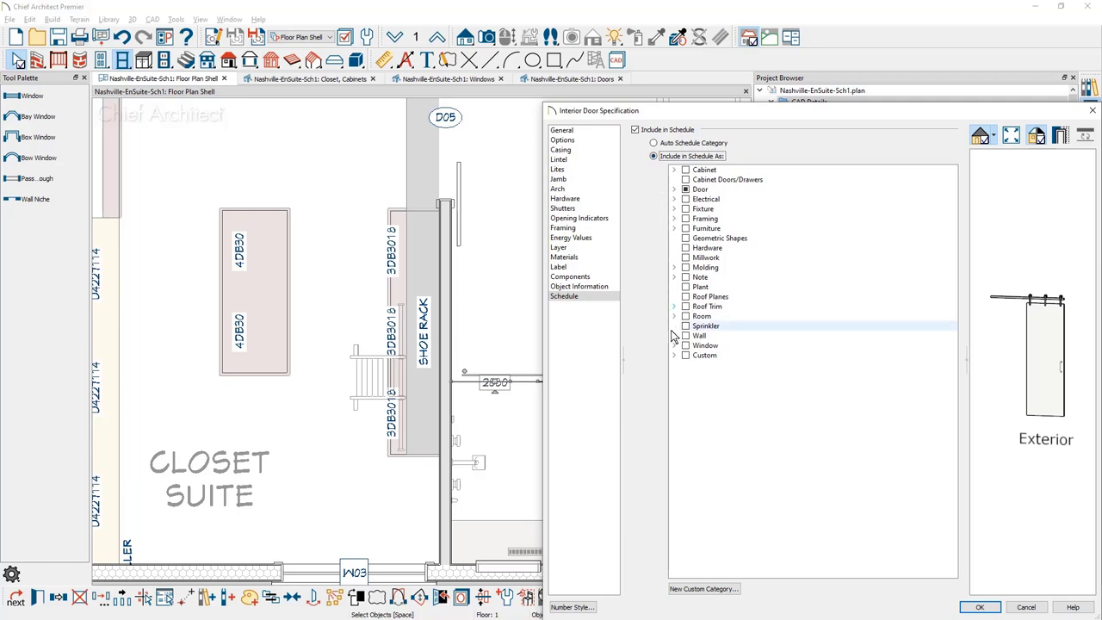
click(675, 346)
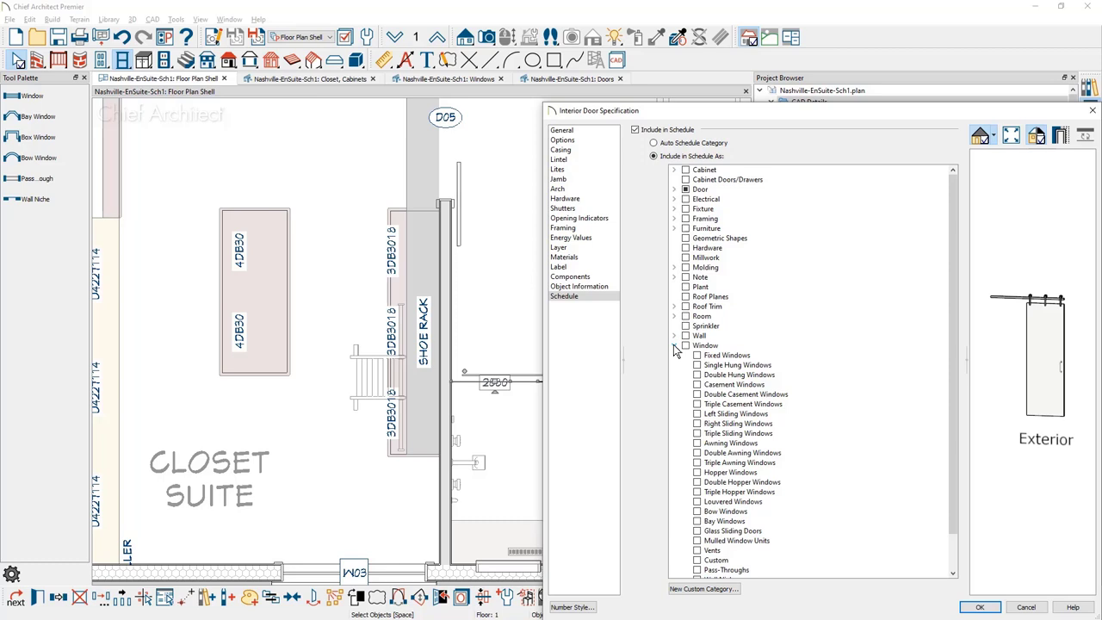
click(968, 607)
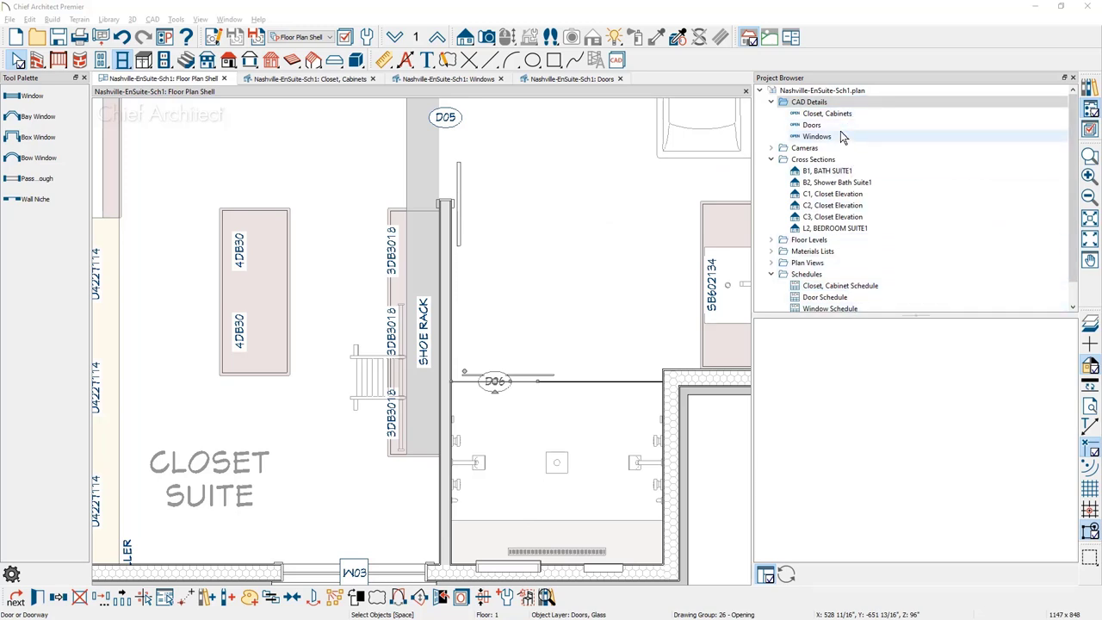
Review the door, window and closet cabinet schedules in their CAD details
click(587, 78)
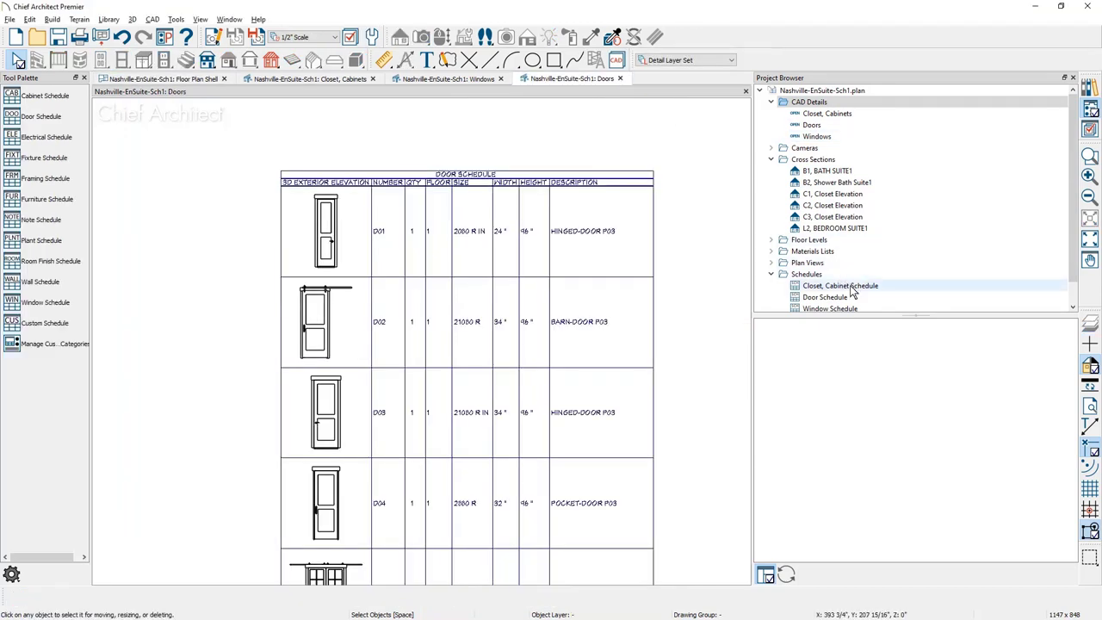
click(457, 79)
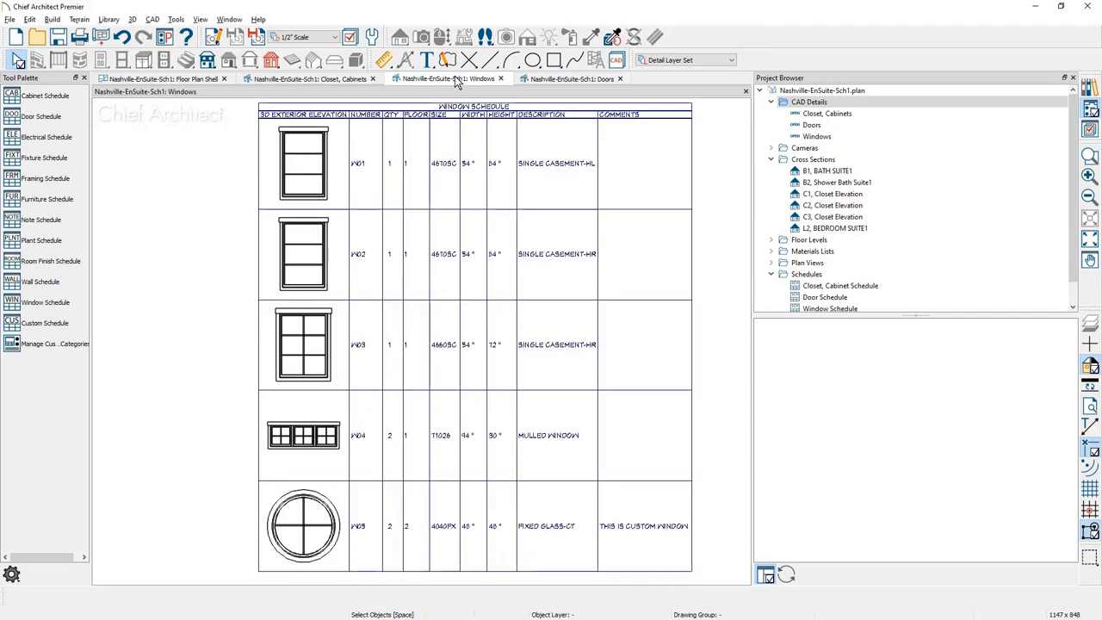
click(353, 79)
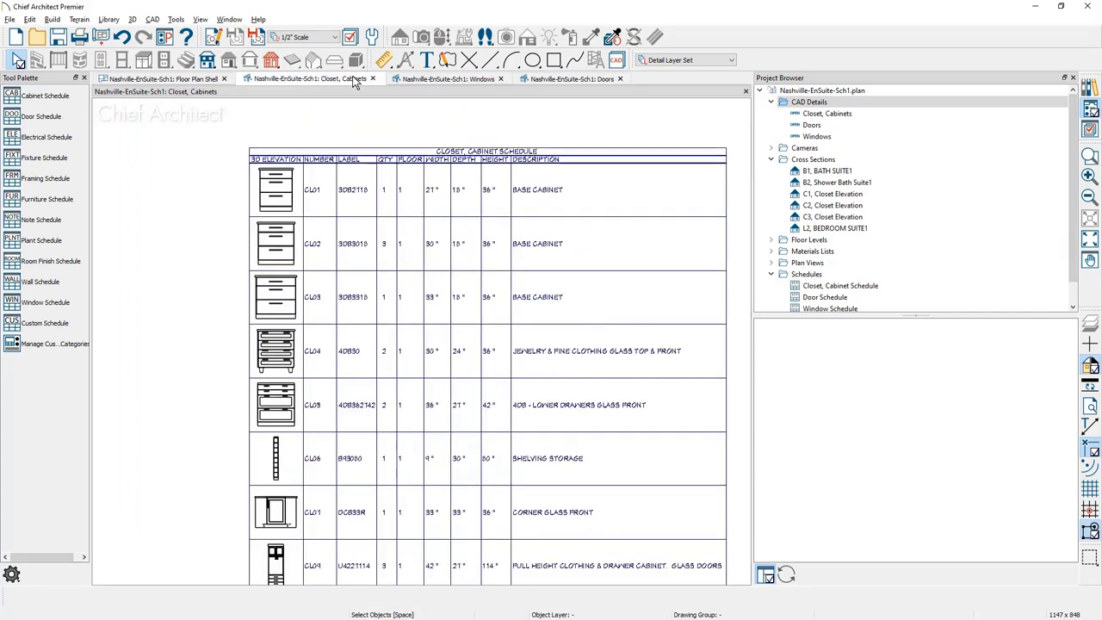